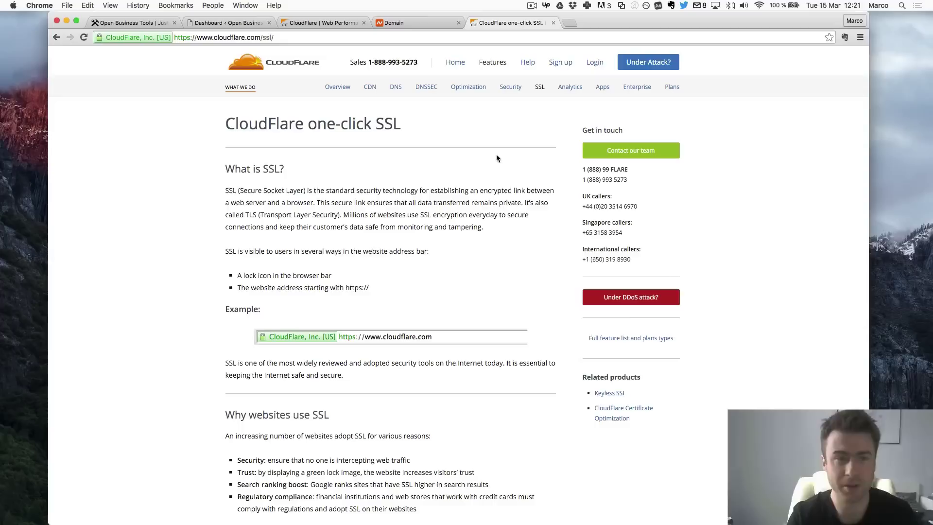
Switch to the Open Business Tools tab to view the live openbusinesstools.com site
{"action": "left_click", "coordinate": [153, 23]}
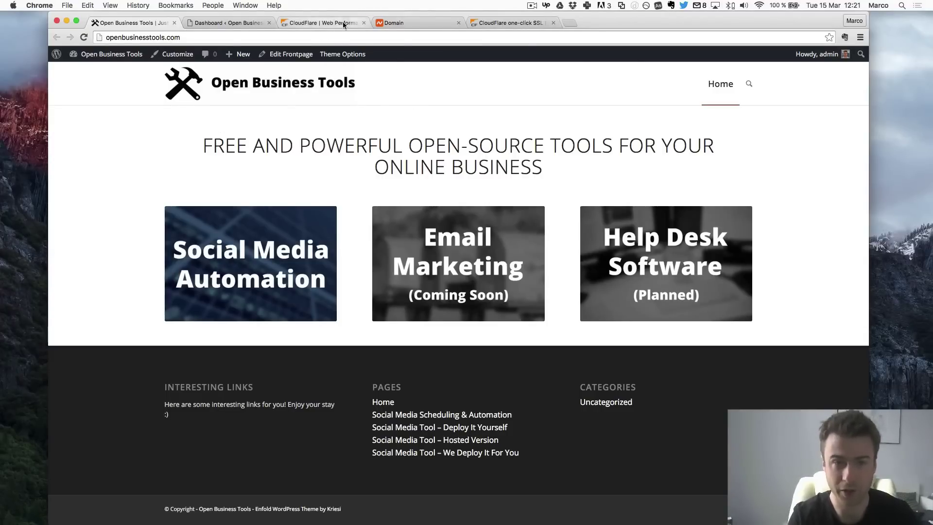
Go back to Cloudflare's websites list and open the Add site form
{"action": "left_click", "coordinate": [314, 23]}
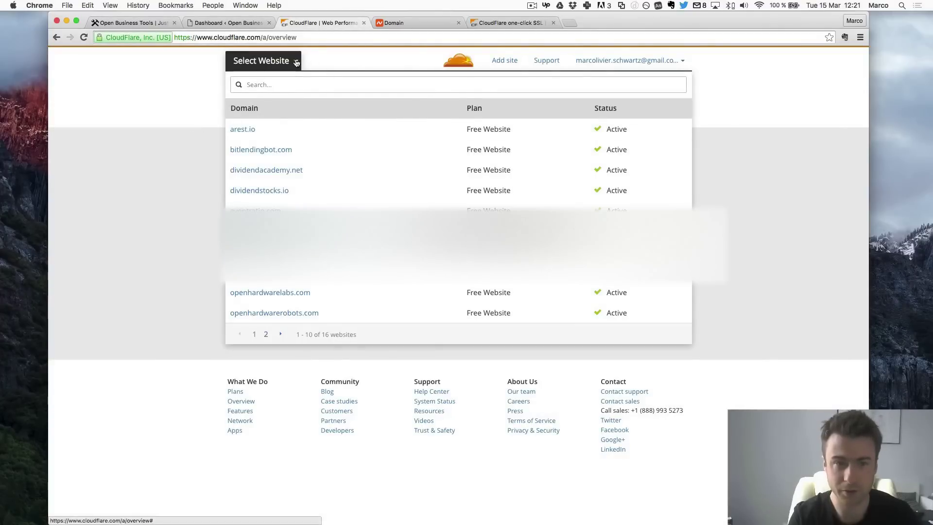
{"action": "left_click", "coordinate": [266, 335]}
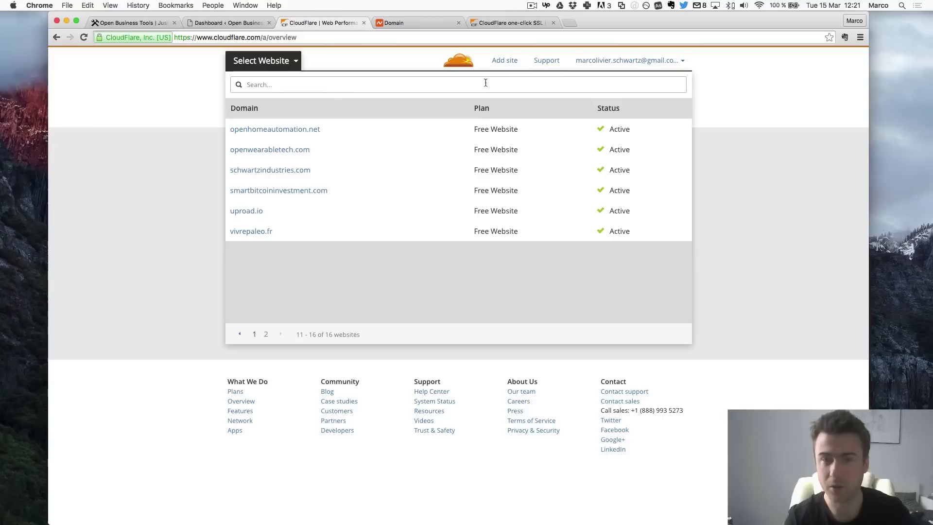
{"action": "left_click", "coordinate": [519, 64]}
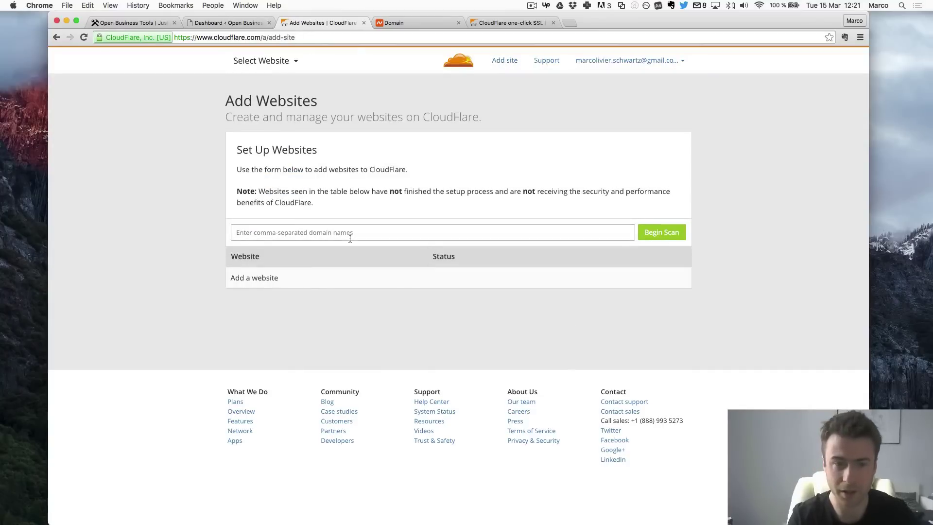
Copy the site URL into the form and trim it to openbusinesstools.com
{"action": "left_click", "coordinate": [142, 23]}
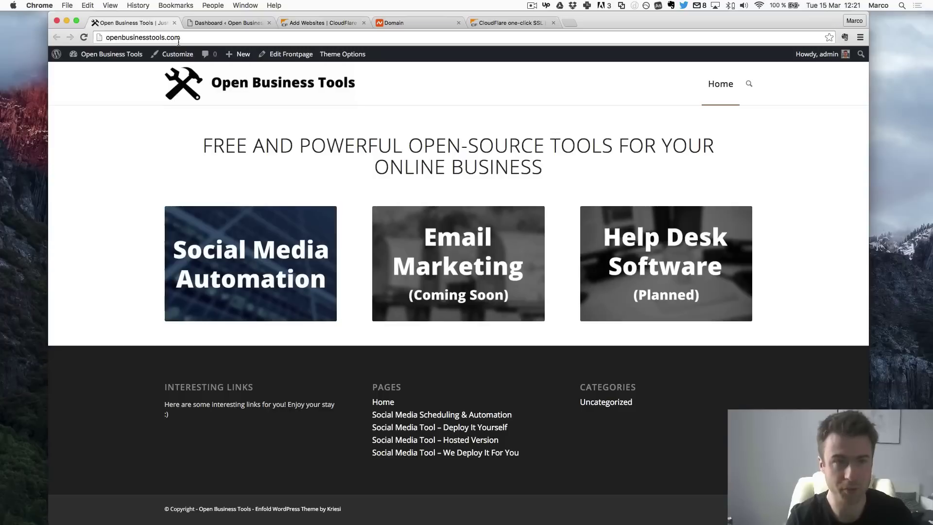
{"action": "left_click", "coordinate": [178, 39]}
{"action": "left_click", "coordinate": [335, 24]}
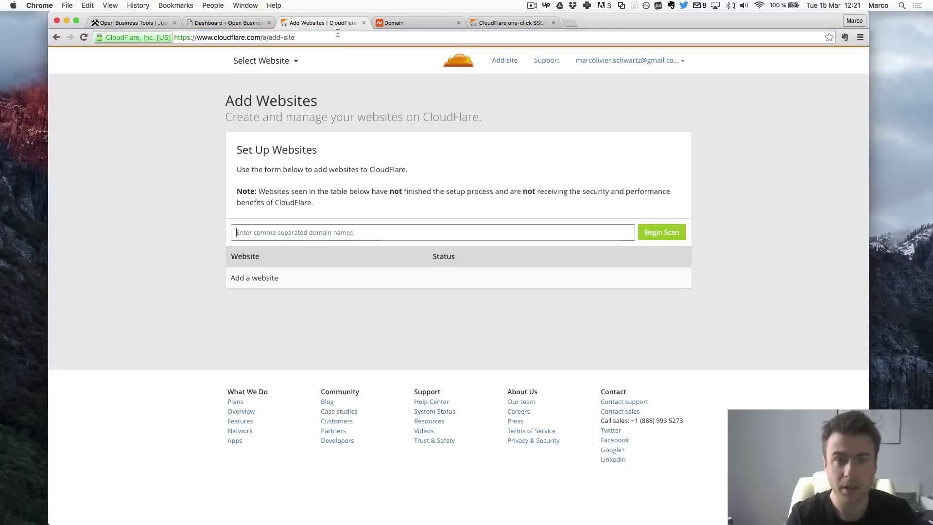
{"action": "left_click", "coordinate": [328, 236]}
{"action": "key", "text": "super+v"}
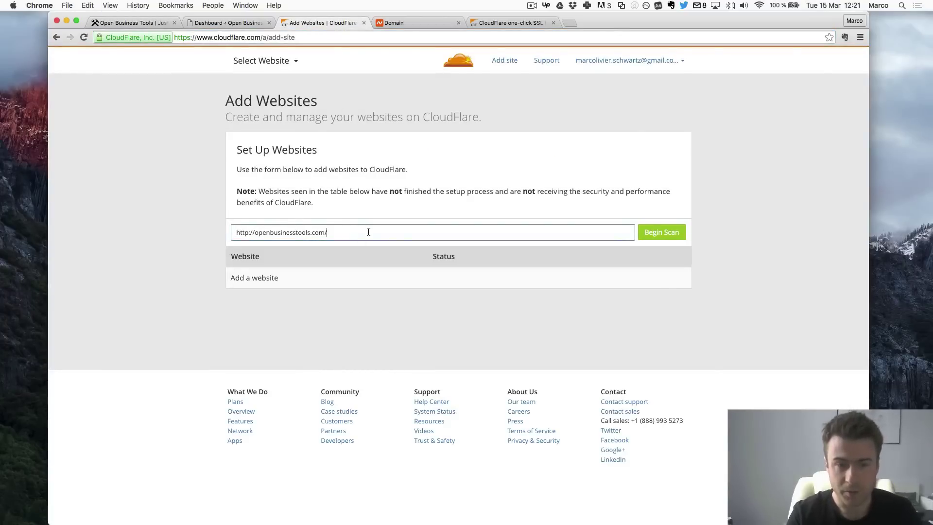
{"action": "left_click", "coordinate": [663, 235]}
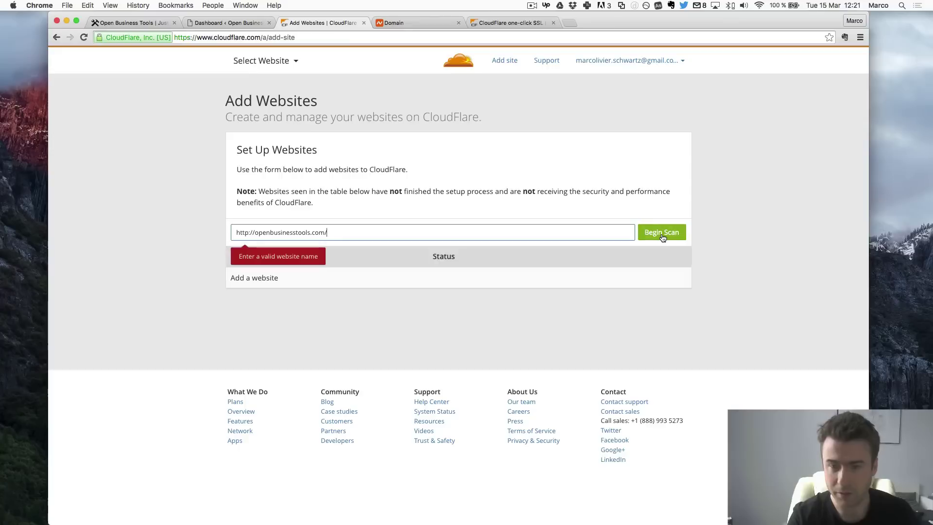
{"action": "left_click", "coordinate": [255, 233]}
{"action": "key", "text": "BackSpace"}
{"action": "key", "text": "BackSpace"}
{"action": "key", "text": "BackSpace"}
{"action": "key", "text": "BackSpace"}
{"action": "key", "text": "BackSpace"}
{"action": "key", "text": "BackSpace"}
{"action": "key", "text": "BackSpace"}
{"action": "key", "text": "BackSpace"}
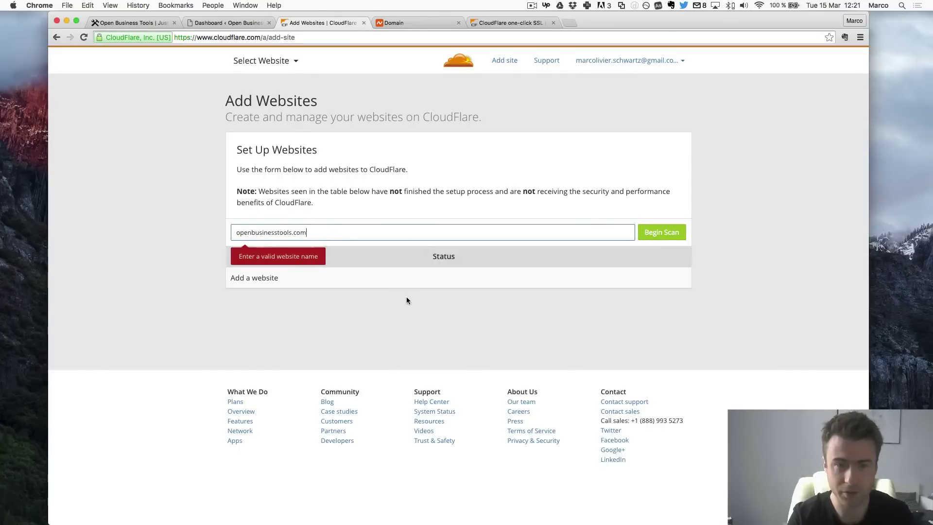
{"action": "left_click", "coordinate": [456, 279]}
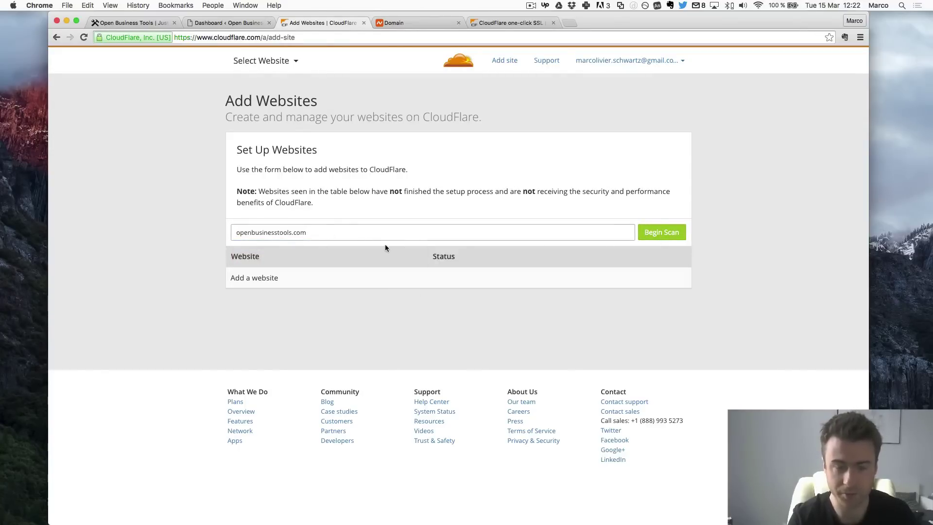
Run Begin Scan on openbusinesstools.com until Continue Setup appears
{"action": "left_click", "coordinate": [666, 234]}
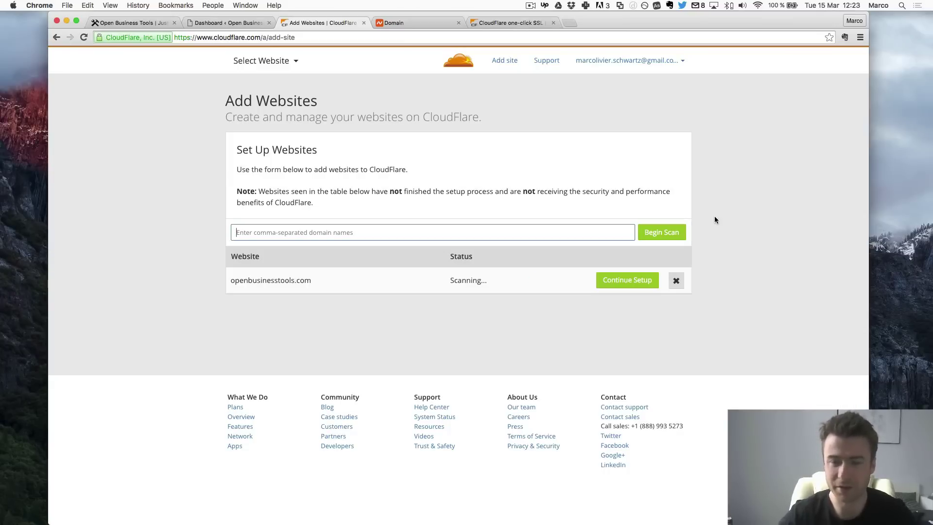
Continue setup and review the imported A, CNAME and MX DNS records
{"action": "left_click", "coordinate": [632, 286]}
{"action": "scroll", "coordinate": [508, 362], "scroll_direction": "down", "scroll_amount": 1}
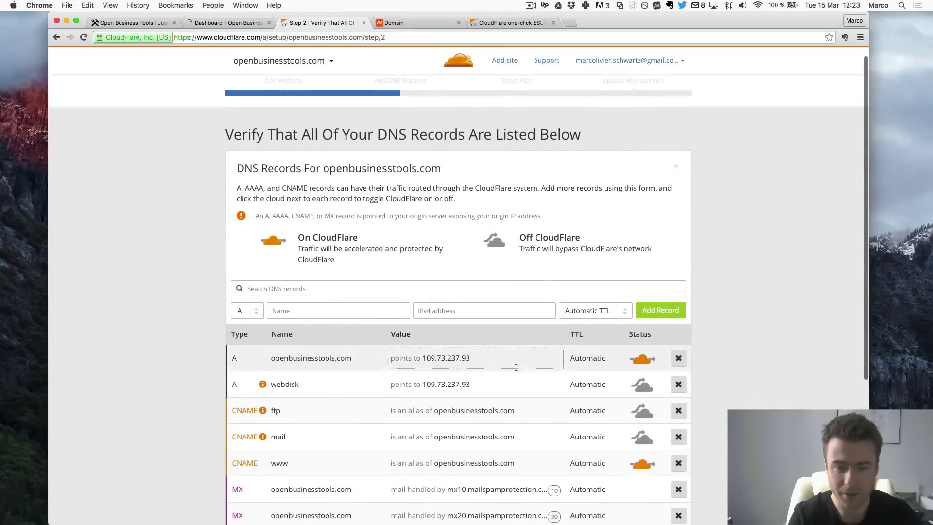
{"action": "scroll", "coordinate": [516, 367], "scroll_direction": "down", "scroll_amount": 1}
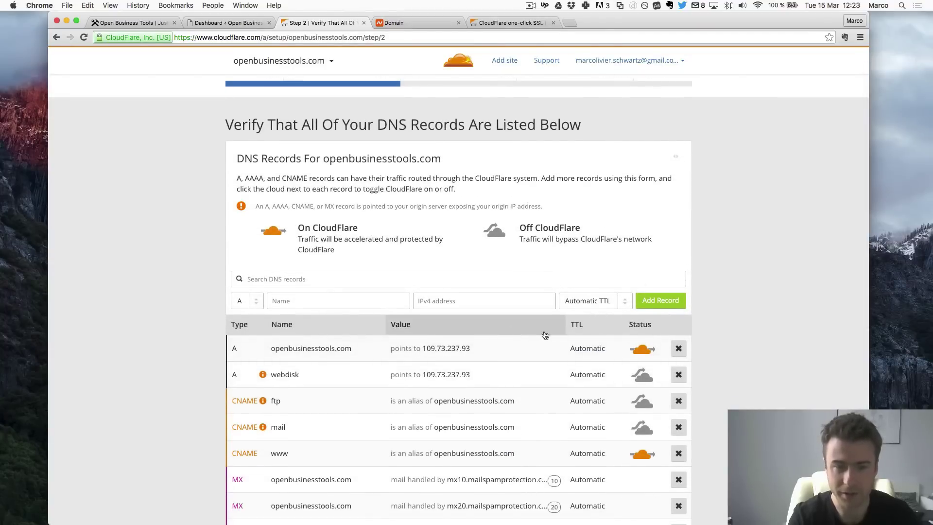
{"action": "scroll", "coordinate": [546, 335], "scroll_direction": "down", "scroll_amount": 3}
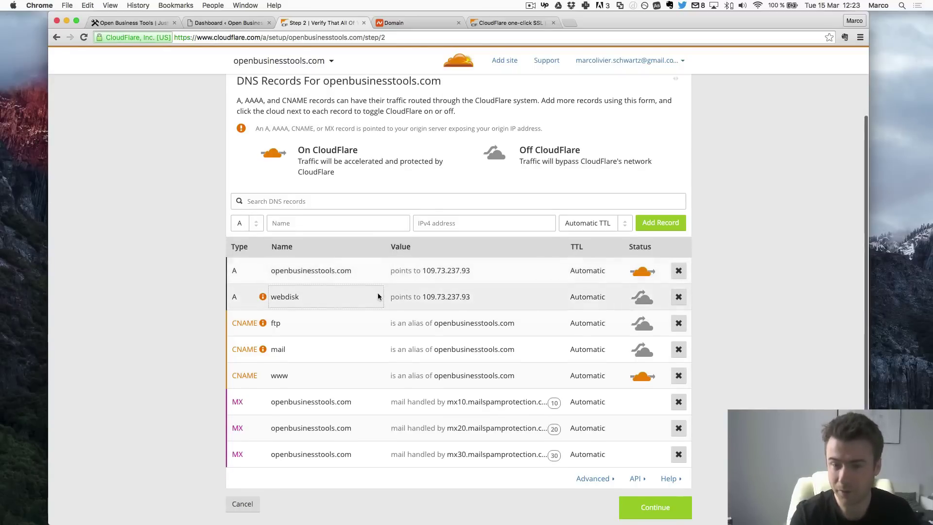
{"action": "scroll", "coordinate": [559, 263], "scroll_direction": "down", "scroll_amount": 2}
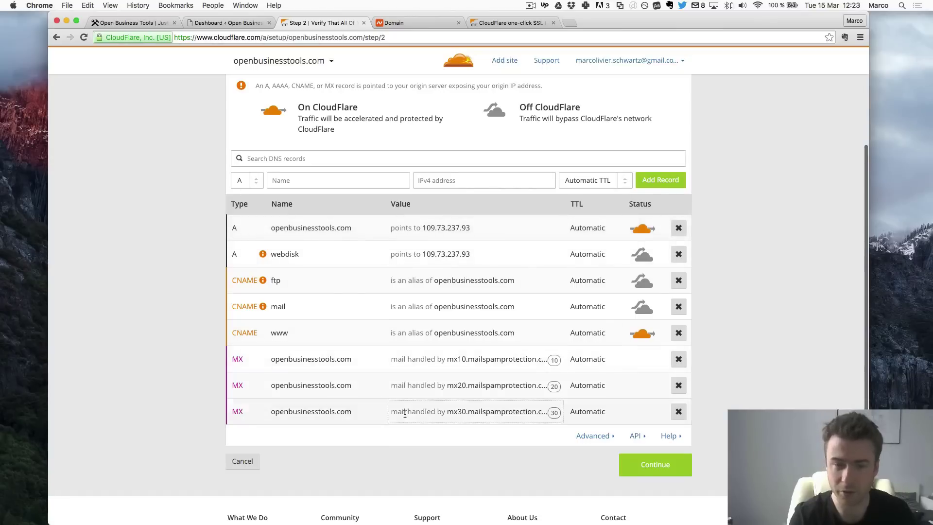
{"action": "scroll", "coordinate": [533, 489], "scroll_direction": "up", "scroll_amount": 1}
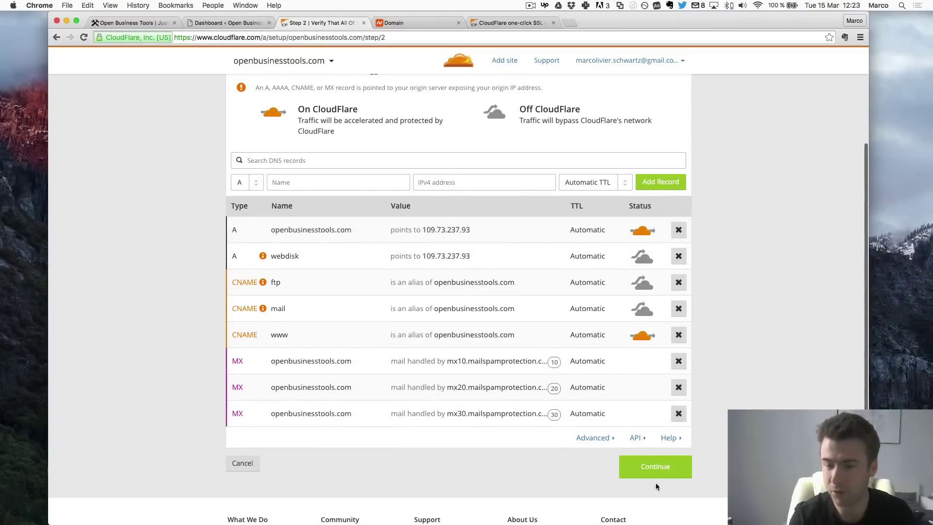
Accept the DNS records, pick the Free Website plan ($0/month), and continue
{"action": "left_click", "coordinate": [655, 468]}
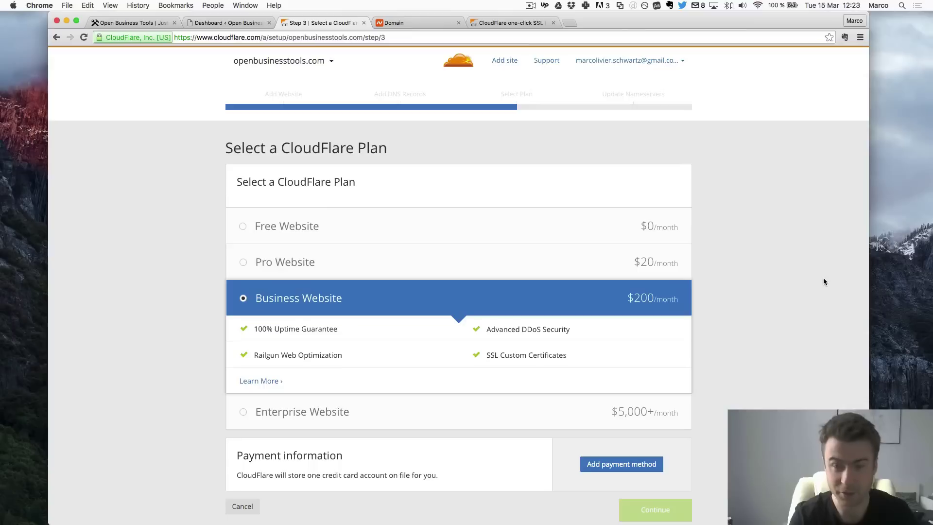
{"action": "left_click", "coordinate": [300, 228]}
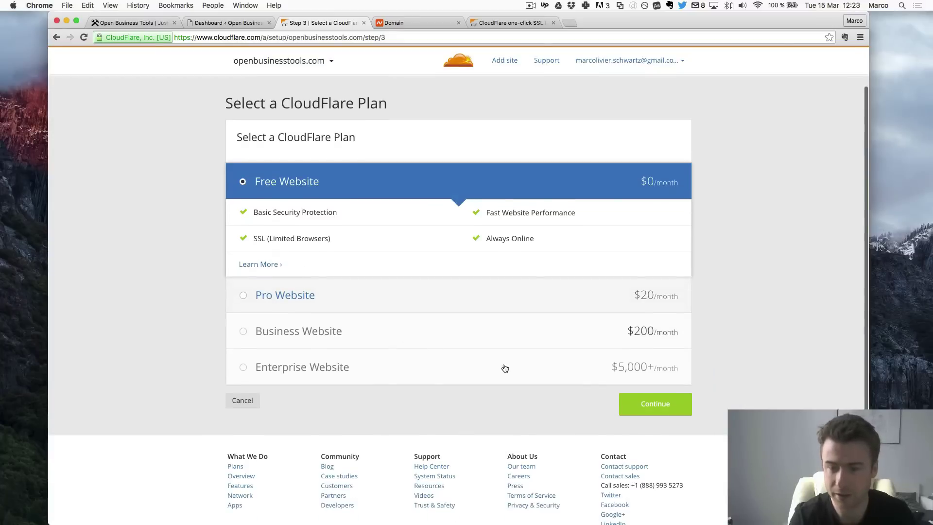
{"action": "scroll", "coordinate": [504, 366], "scroll_direction": "down", "scroll_amount": 2}
{"action": "left_click", "coordinate": [651, 402]}
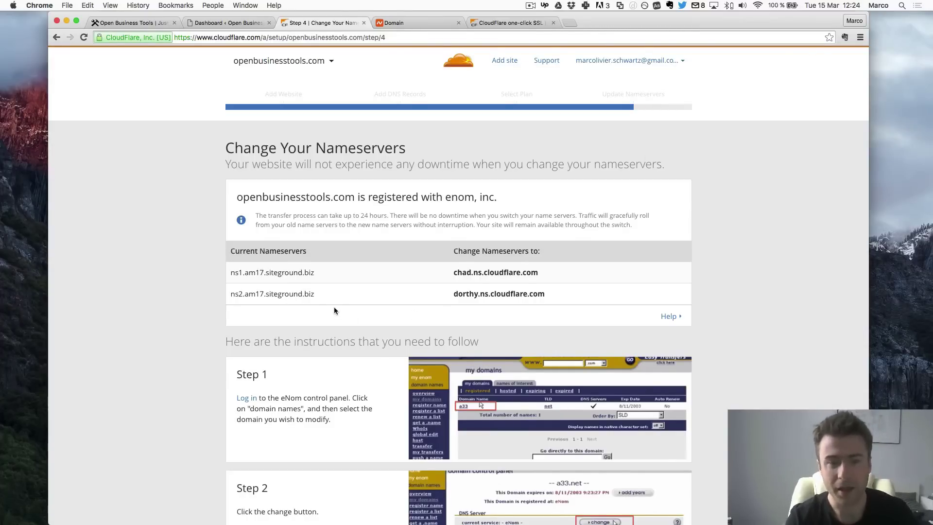
Read the Change Your Nameservers instructions, then bring up the Namecheap domain tab
{"action": "scroll", "coordinate": [334, 308], "scroll_direction": "down", "scroll_amount": 1}
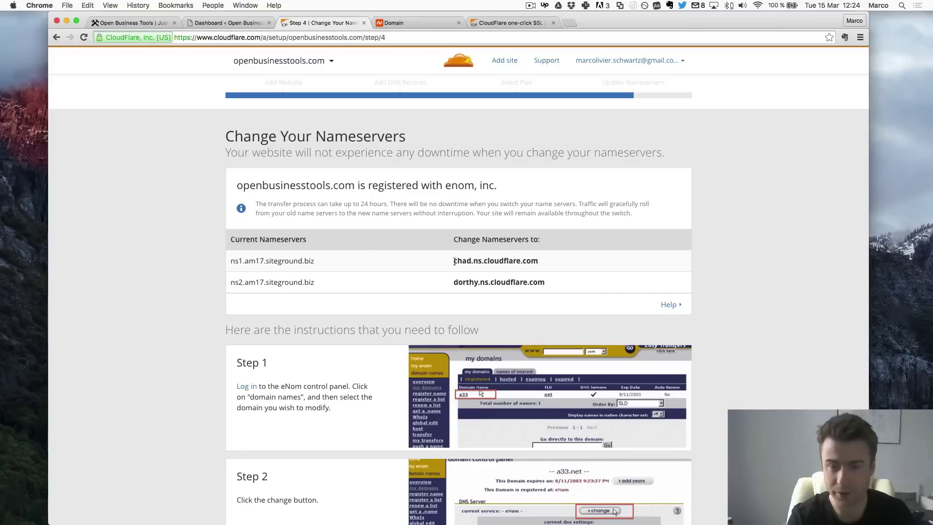
{"action": "scroll", "coordinate": [389, 317], "scroll_direction": "down", "scroll_amount": 3}
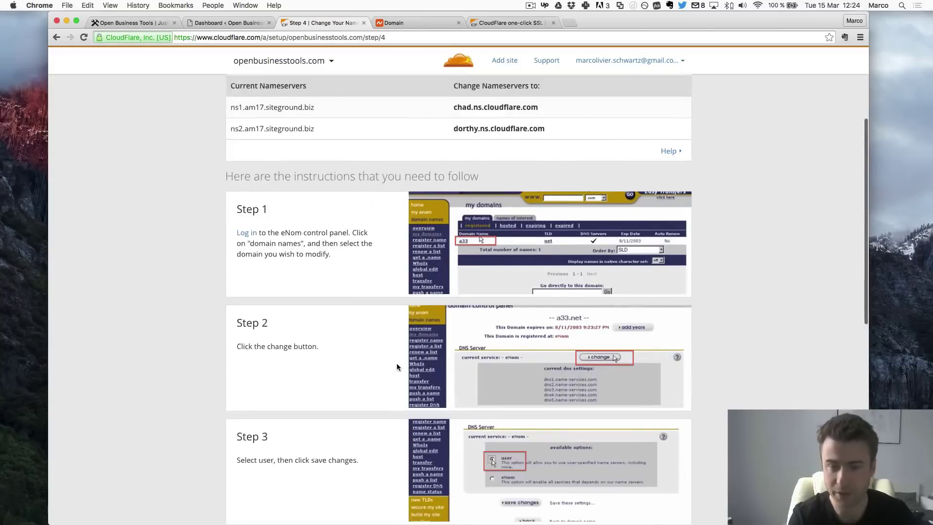
{"action": "scroll", "coordinate": [396, 363], "scroll_direction": "up", "scroll_amount": 4}
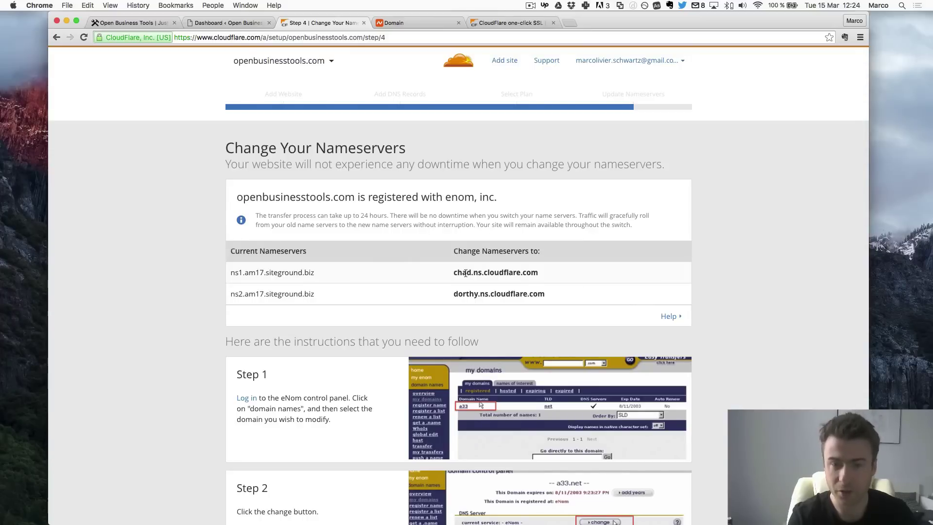
{"action": "left_click_drag", "start_coordinate": [245, 200], "coordinate": [354, 199]}
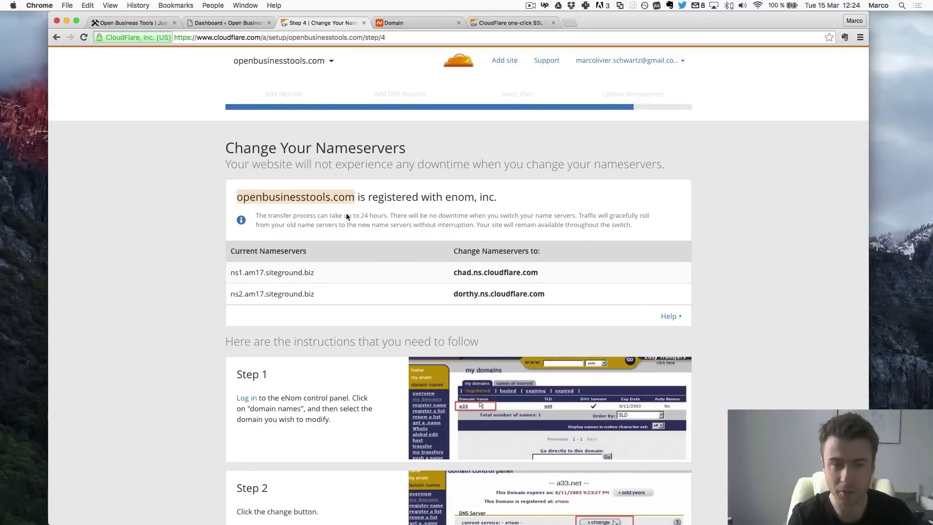
{"action": "left_click", "coordinate": [376, 260]}
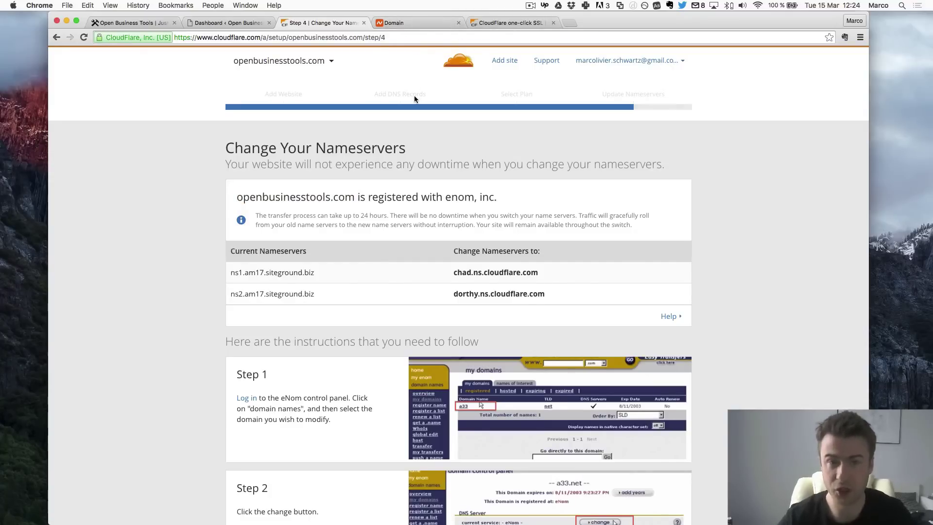
{"action": "left_click", "coordinate": [415, 24]}
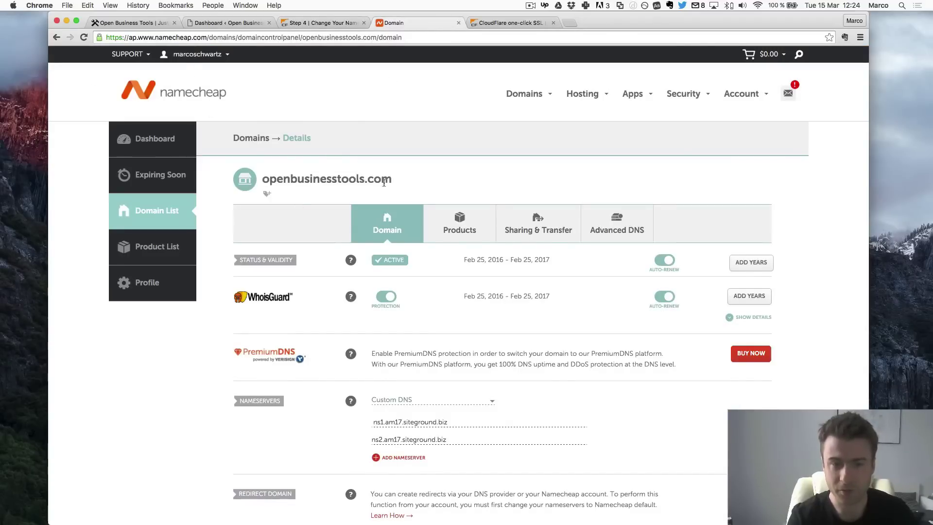
Replace the first Namecheap nameserver with chad.ns.cloudflare.com
{"action": "scroll", "coordinate": [414, 193], "scroll_direction": "down", "scroll_amount": 5}
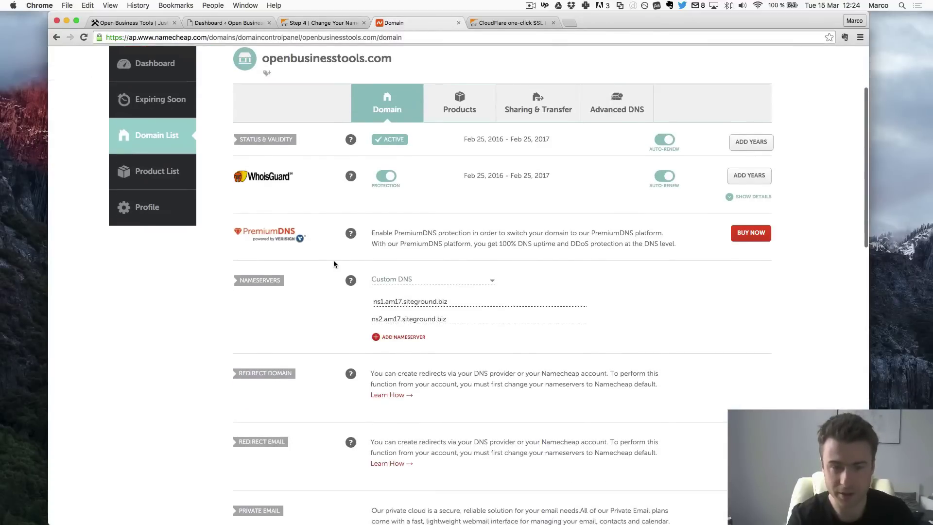
{"action": "scroll", "coordinate": [331, 262], "scroll_direction": "down", "scroll_amount": 2}
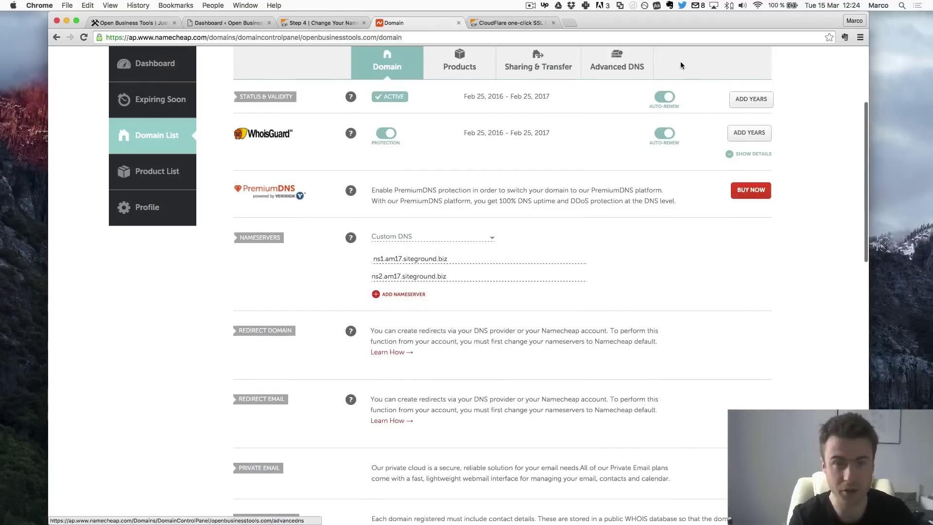
{"action": "left_click", "coordinate": [334, 24]}
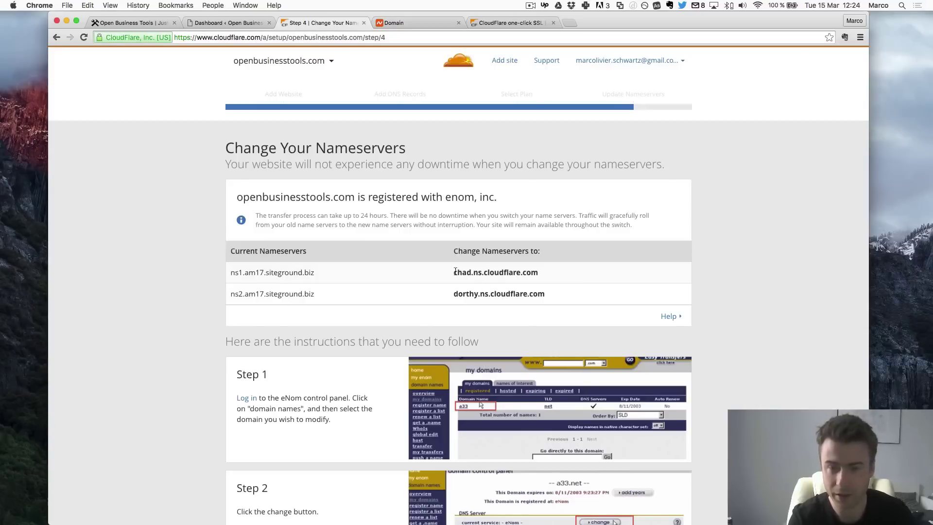
{"action": "triple_click", "coordinate": [525, 270]}
{"action": "key", "text": "super+c"}
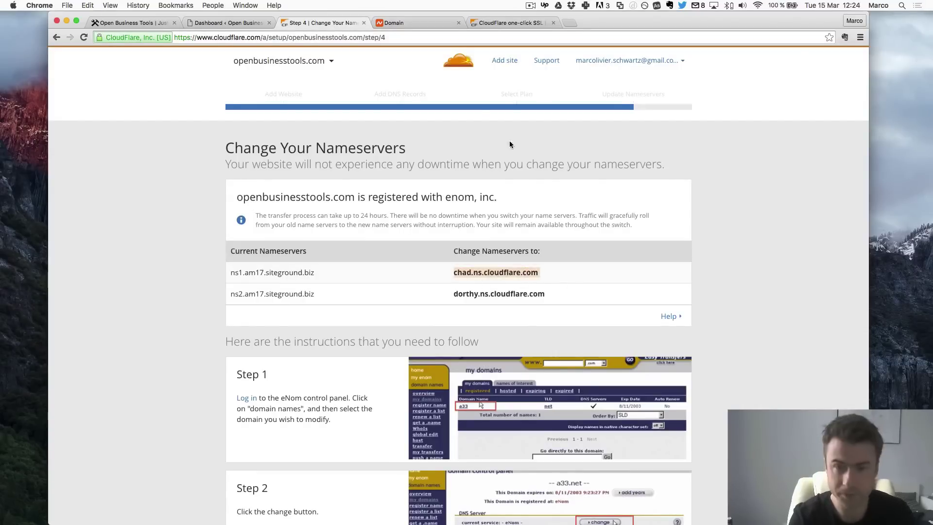
{"action": "left_click", "coordinate": [428, 23]}
{"action": "triple_click", "coordinate": [433, 258]}
{"action": "key", "text": "super+v"}
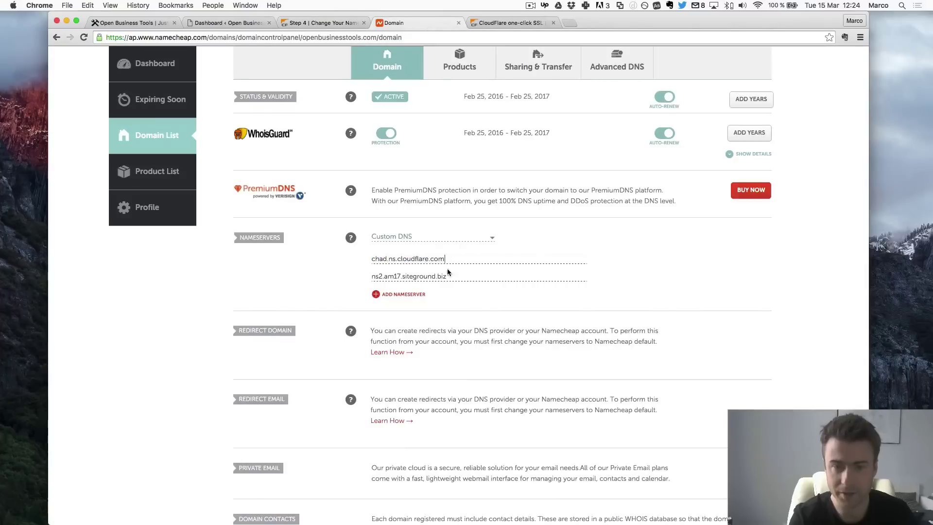
Replace the second Namecheap nameserver with dorthy.ns.cloudflare.com
{"action": "left_click", "coordinate": [321, 23]}
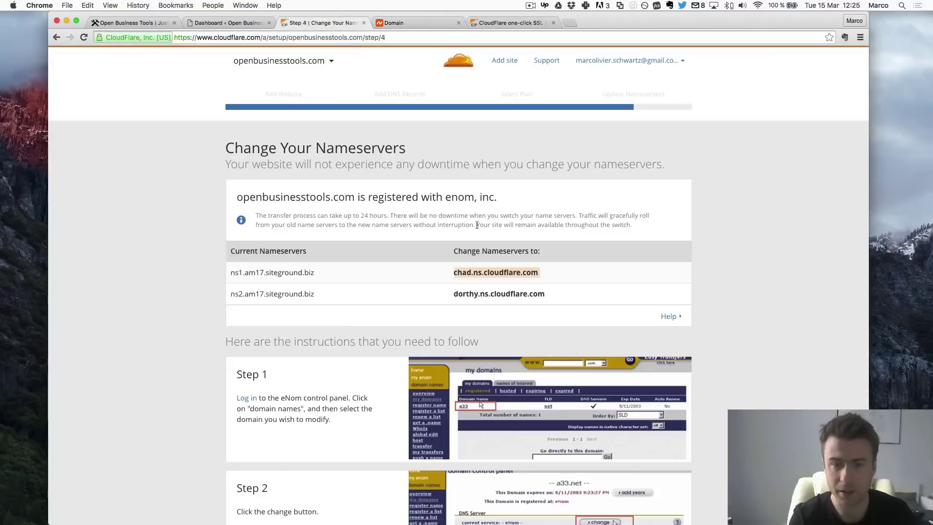
{"action": "triple_click", "coordinate": [485, 292]}
{"action": "key", "text": "super+c"}
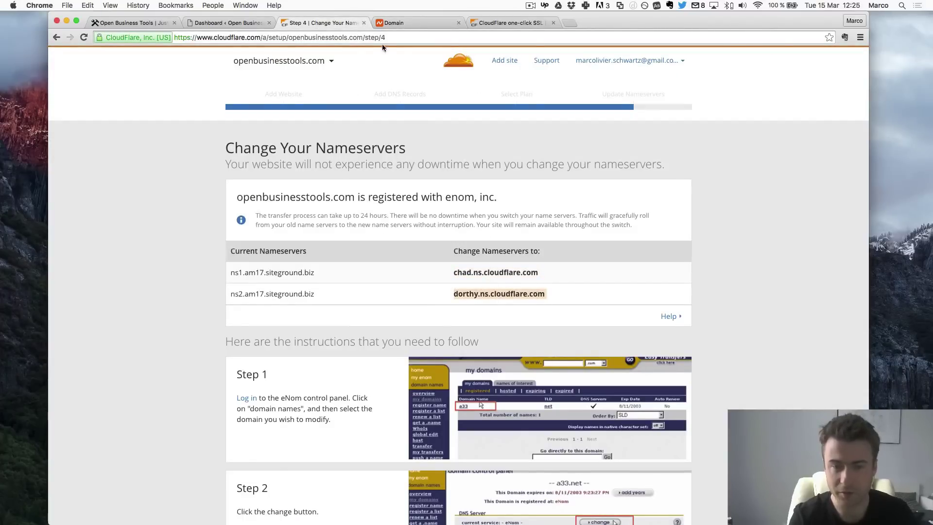
{"action": "left_click", "coordinate": [398, 24]}
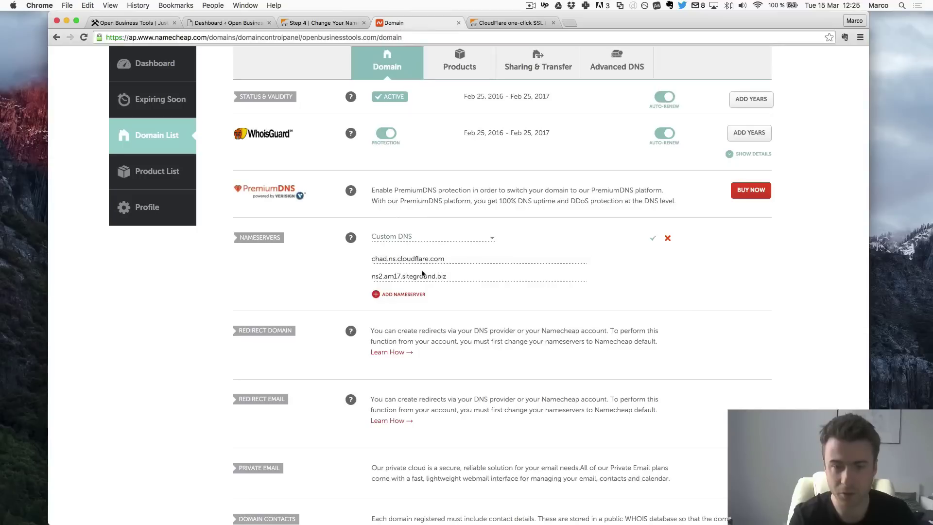
{"action": "triple_click", "coordinate": [422, 274]}
{"action": "key", "text": "super+v"}
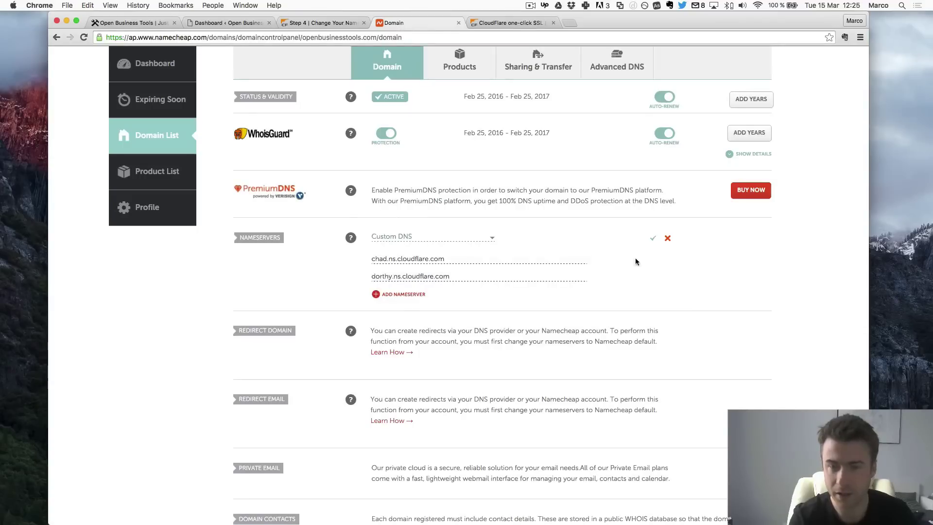
Save the Custom DNS nameservers and dismiss the DNS update notice
{"action": "left_click", "coordinate": [653, 237]}
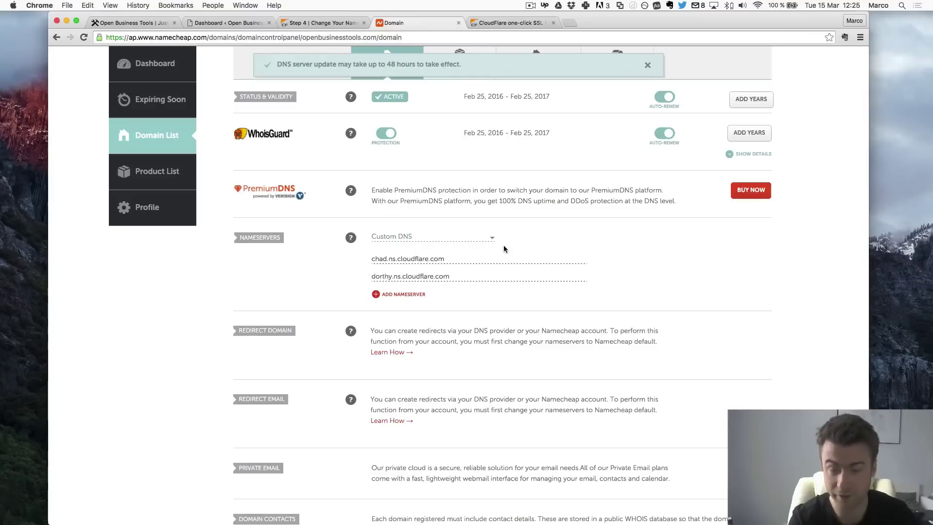
{"action": "left_click", "coordinate": [647, 70]}
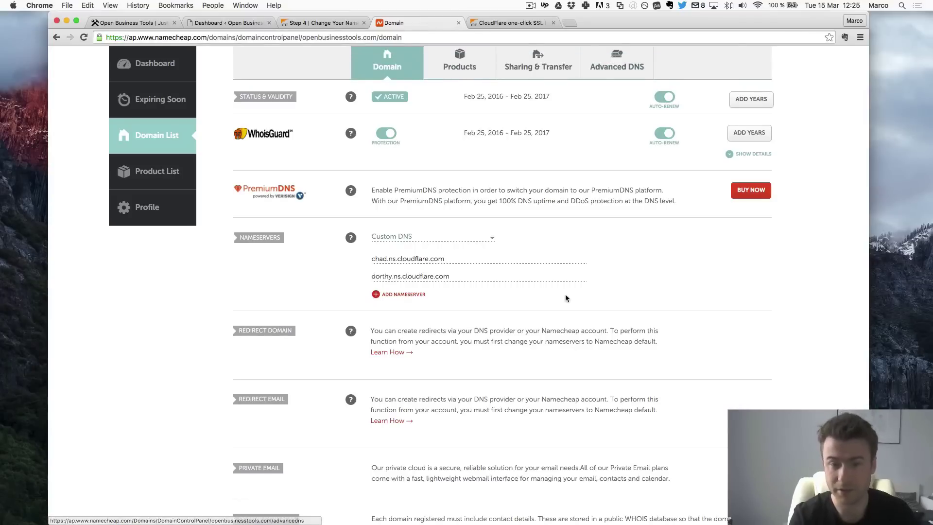
{"action": "scroll", "coordinate": [556, 325], "scroll_direction": "down", "scroll_amount": 5}
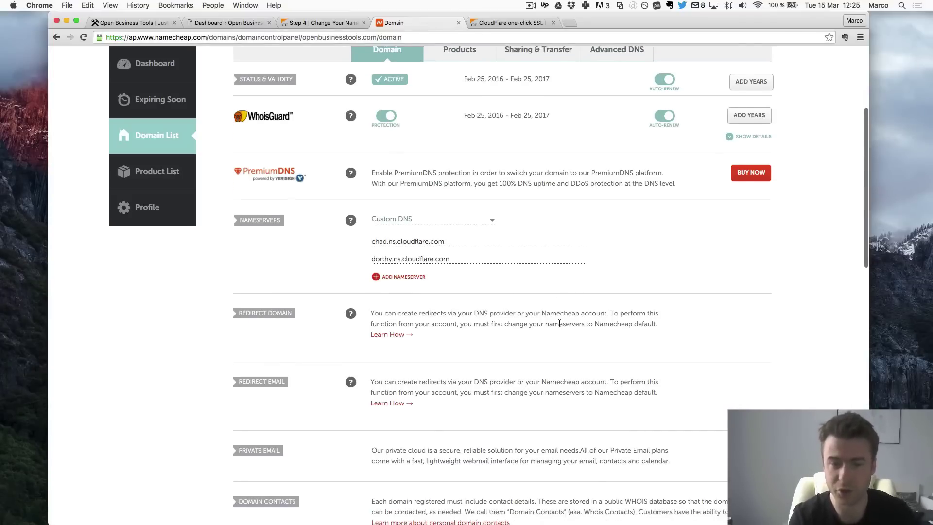
{"action": "scroll", "coordinate": [551, 327], "scroll_direction": "up", "scroll_amount": 5}
{"action": "scroll", "coordinate": [550, 326], "scroll_direction": "up", "scroll_amount": 4}
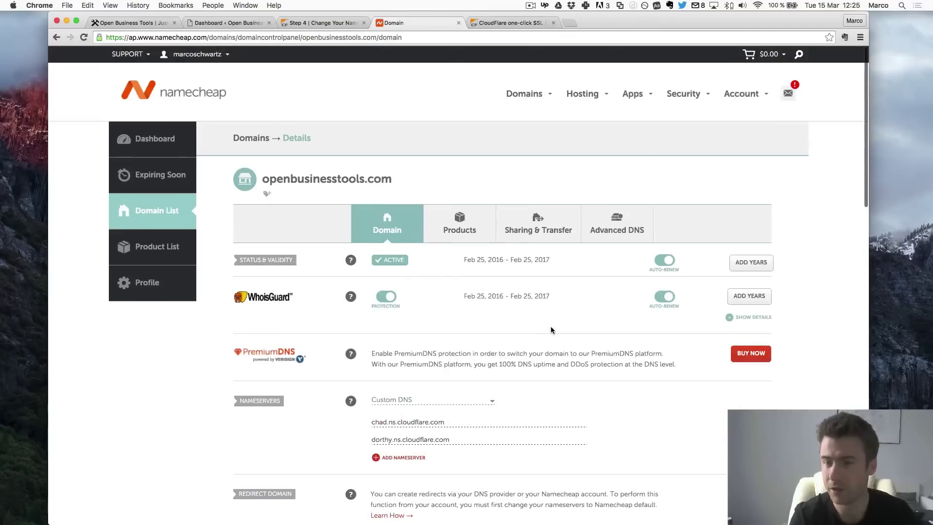
{"action": "scroll", "coordinate": [551, 326], "scroll_direction": "down", "scroll_amount": 1}
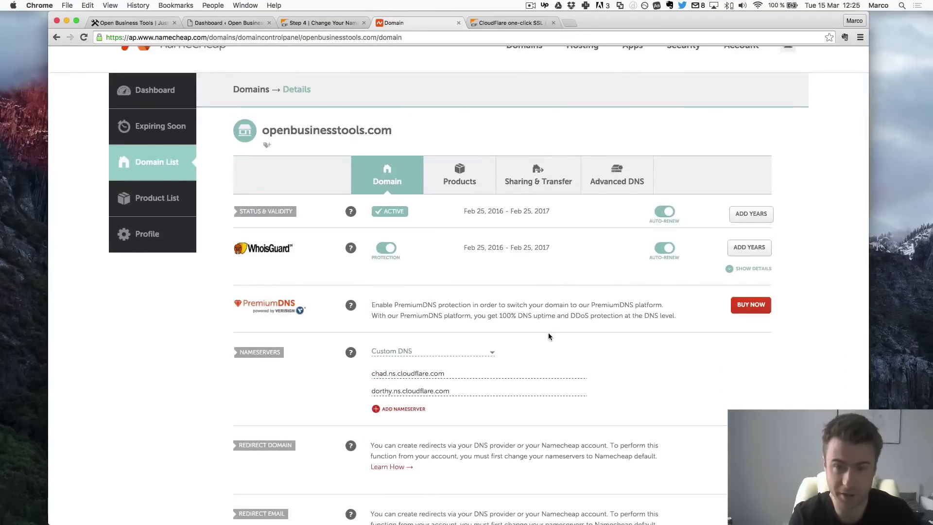
{"action": "scroll", "coordinate": [552, 332], "scroll_direction": "down", "scroll_amount": 5}
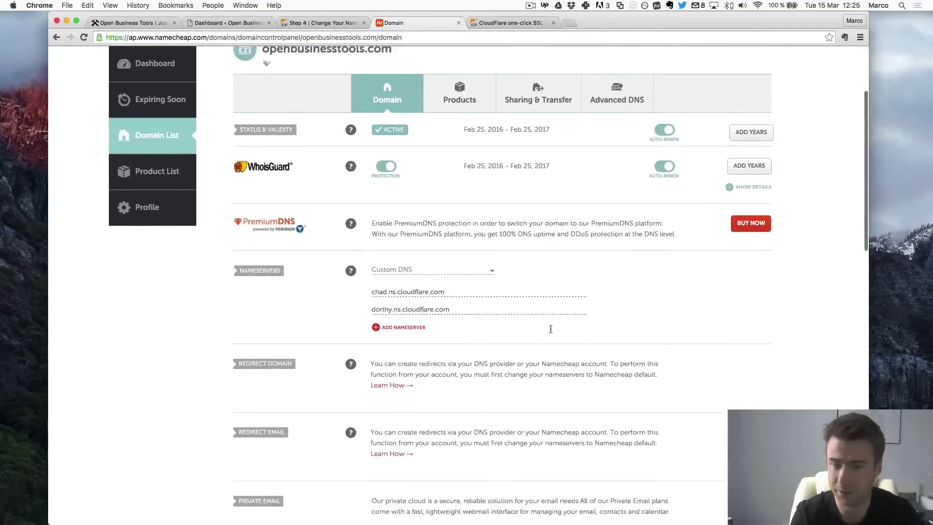
{"action": "scroll", "coordinate": [551, 333], "scroll_direction": "up", "scroll_amount": 6}
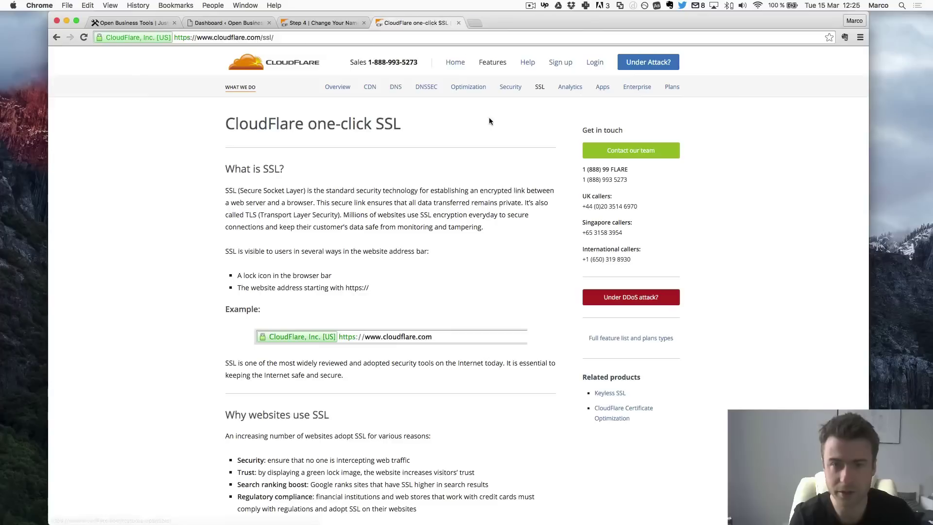
Close the Namecheap and SSL tabs and finish Cloudflare's nameserver step
{"action": "left_click", "coordinate": [459, 23]}
{"action": "left_click", "coordinate": [458, 23]}
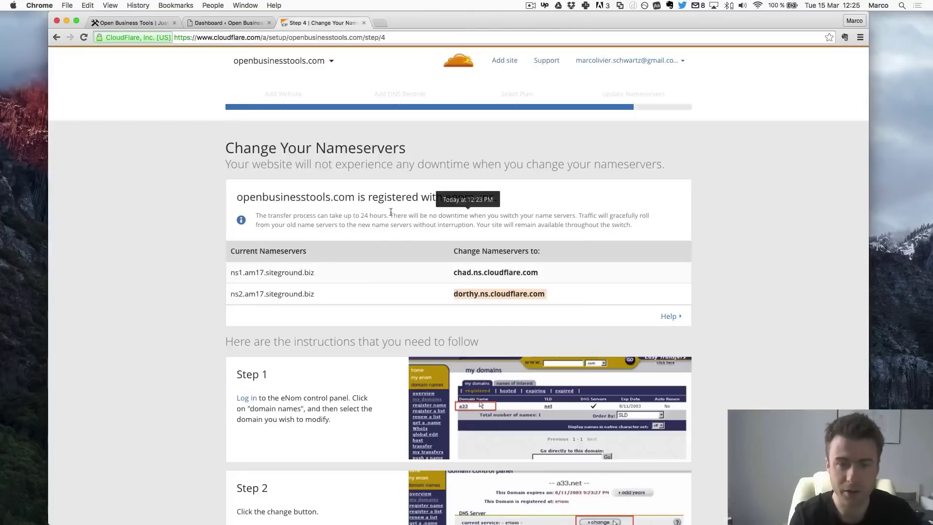
{"action": "scroll", "coordinate": [380, 256], "scroll_direction": "down", "scroll_amount": 10}
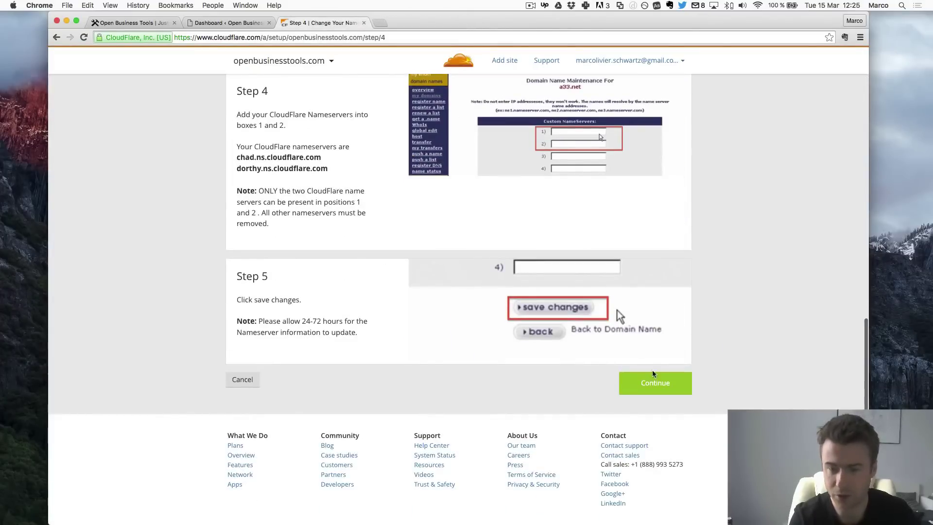
{"action": "left_click", "coordinate": [662, 390]}
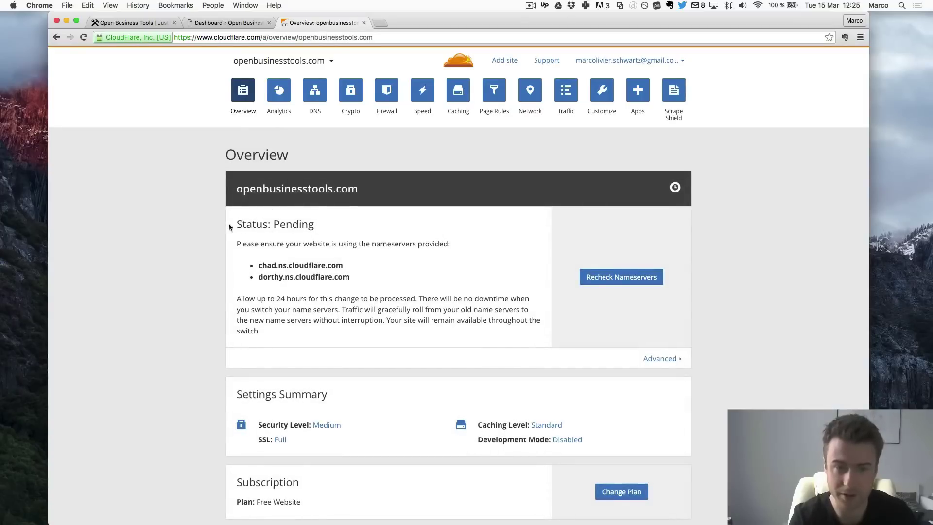
Review the Pending status and its up-to-24-hours propagation note
{"action": "left_click_drag", "start_coordinate": [230, 229], "coordinate": [413, 229]}
{"action": "left_click", "coordinate": [414, 230]}
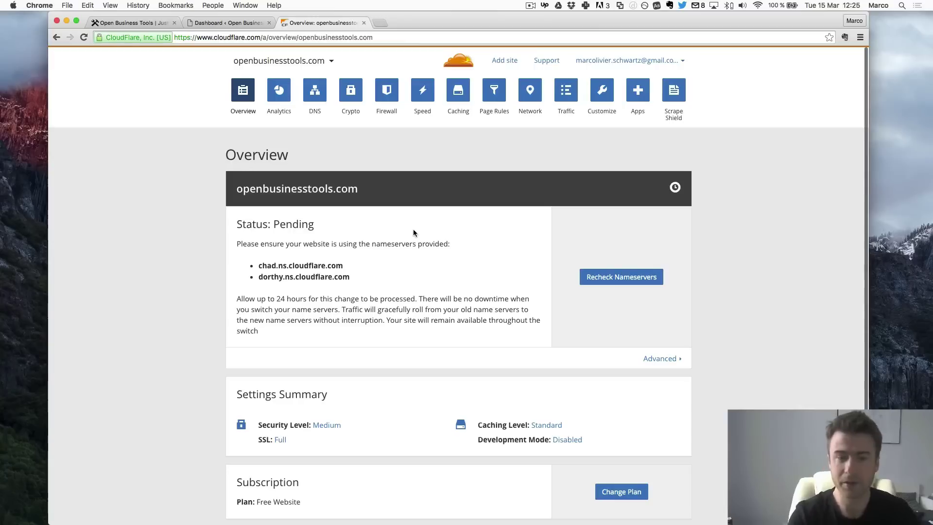
{"action": "left_click_drag", "start_coordinate": [259, 298], "coordinate": [308, 298]}
{"action": "left_click", "coordinate": [267, 298]}
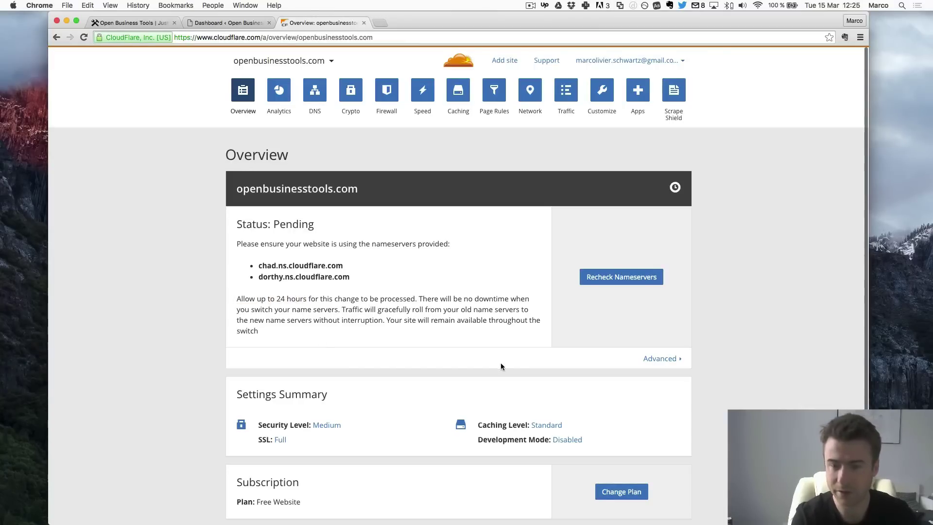
Recheck nameservers until openbusinesstools.com shows Active, then switch to the WordPress dashboard
{"action": "left_click", "coordinate": [621, 277]}
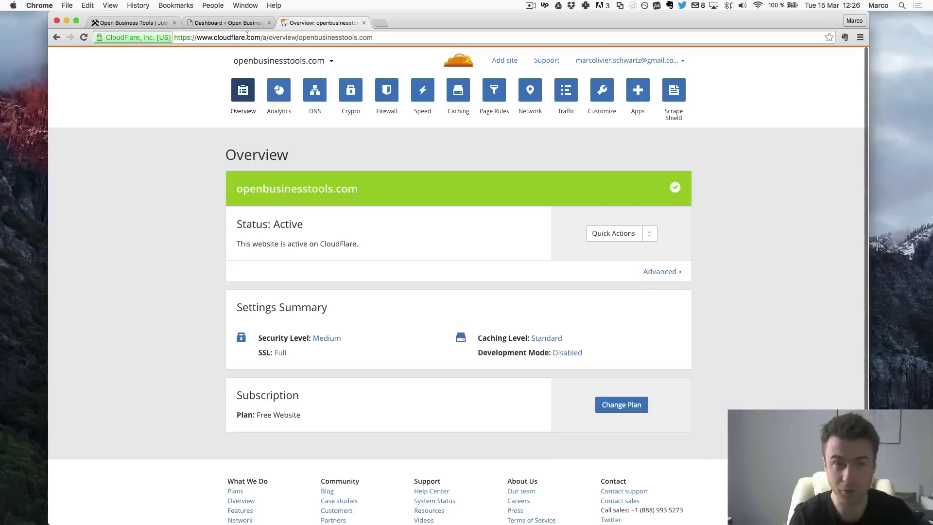
{"action": "left_click", "coordinate": [234, 23]}
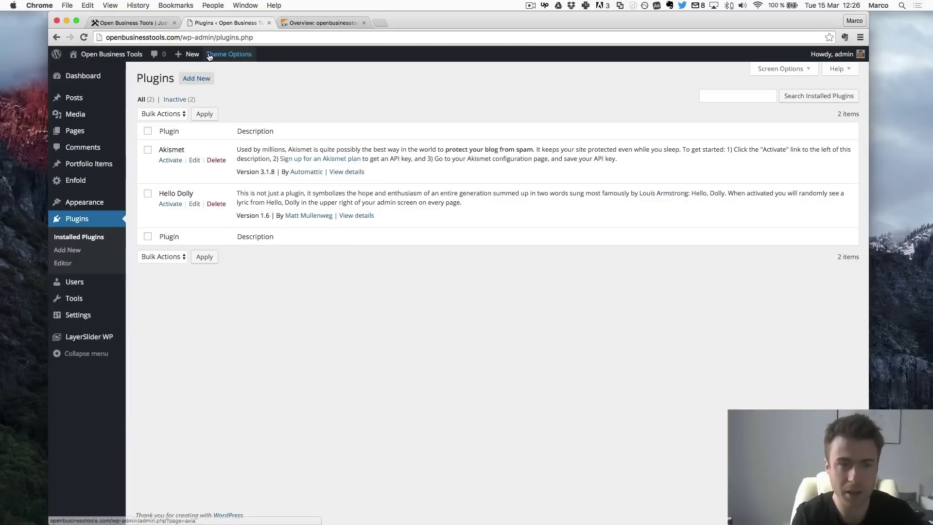
Search new plugins for 'wordpress https' and install WordPress HTTPS (SSL) 3.3.6
{"action": "left_click", "coordinate": [209, 57]}
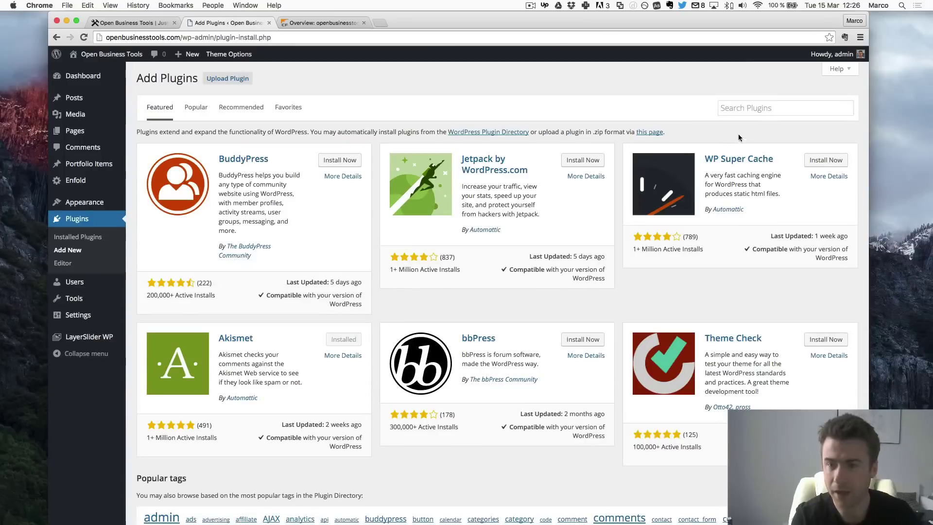
{"action": "left_click", "coordinate": [764, 110]}
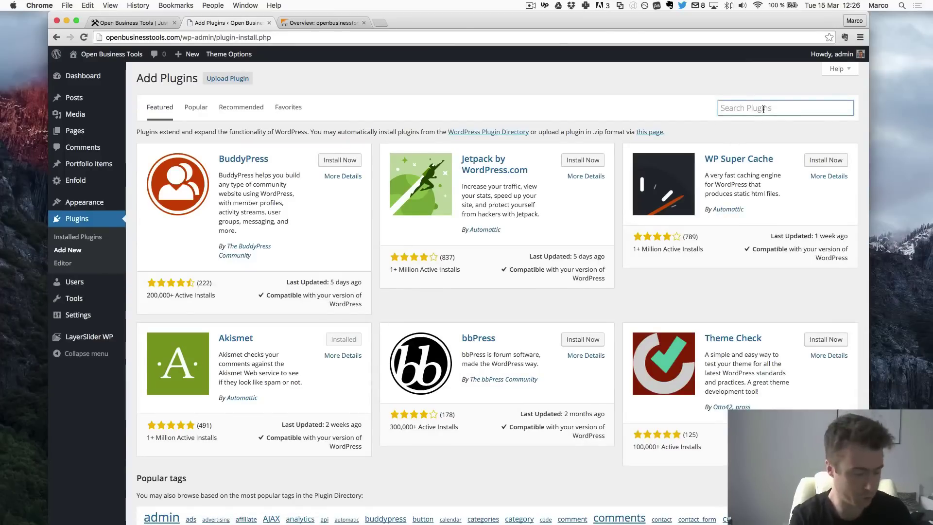
{"action": "type", "text": "wordpres"}
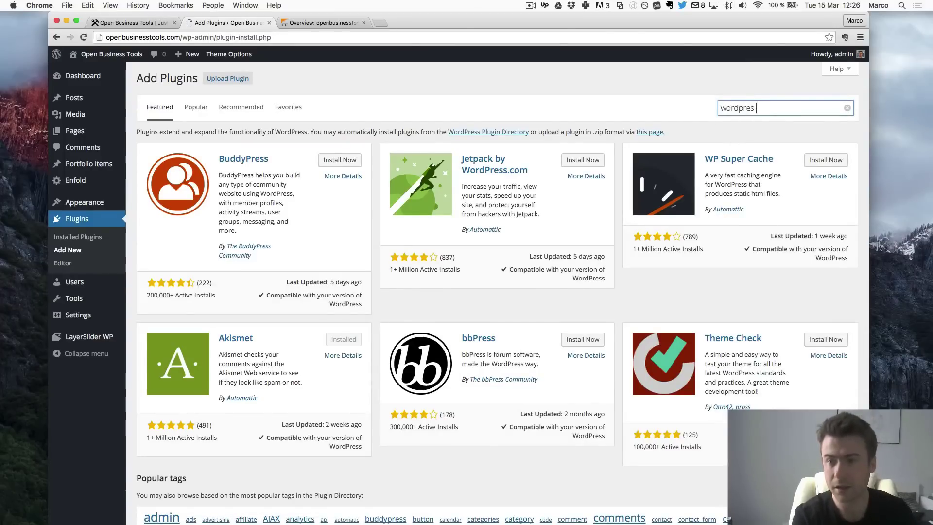
{"action": "type", "text": "s https"}
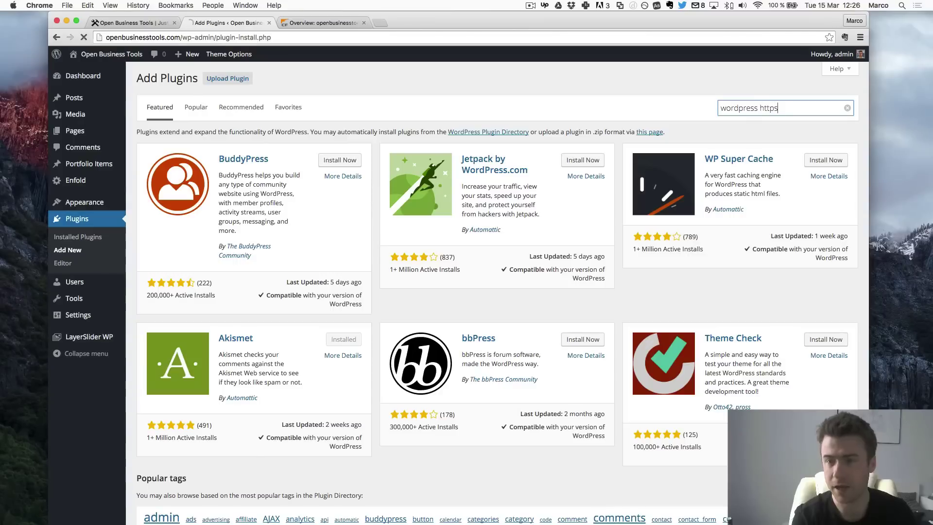
{"action": "key", "text": "Return"}
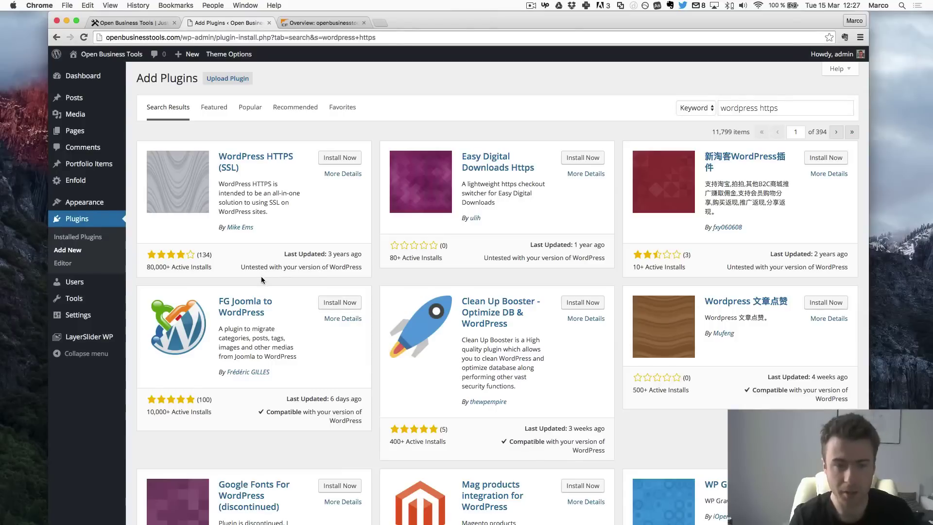
{"action": "left_click", "coordinate": [357, 158]}
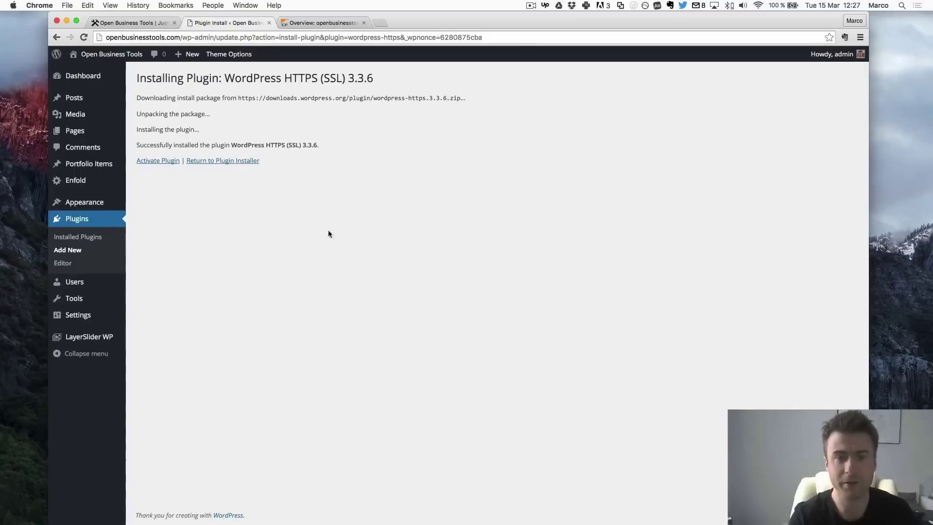
Activate the WordPress HTTPS plugin and save its settings with Force SSL Administration enabled
{"action": "left_click", "coordinate": [158, 160]}
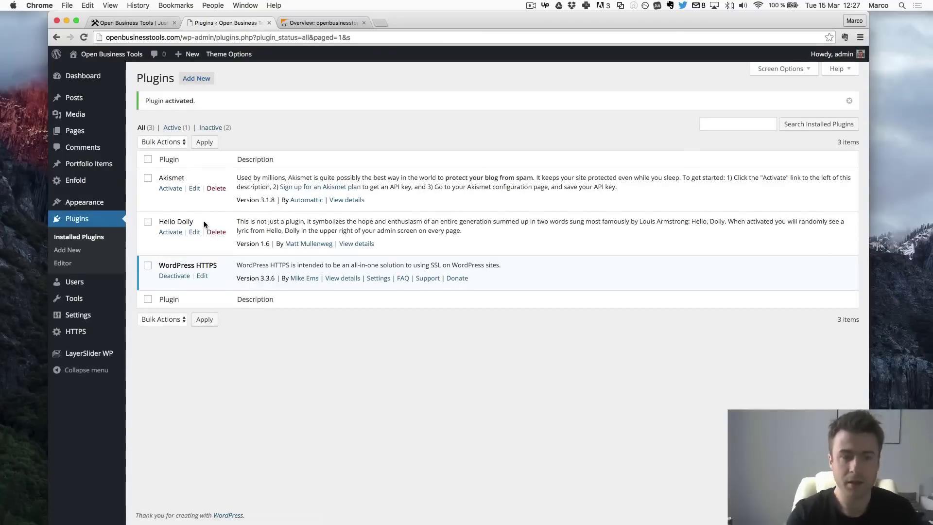
{"action": "left_click", "coordinate": [75, 331]}
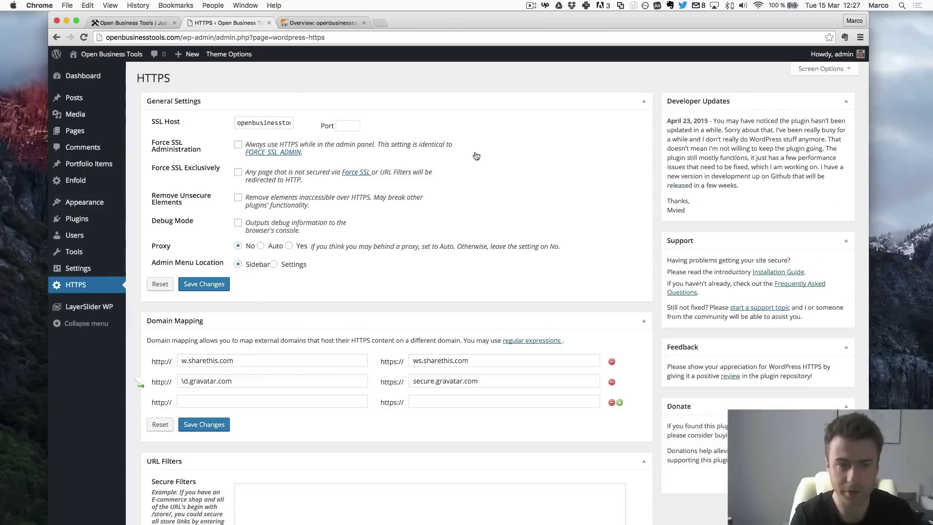
{"action": "left_click", "coordinate": [238, 144]}
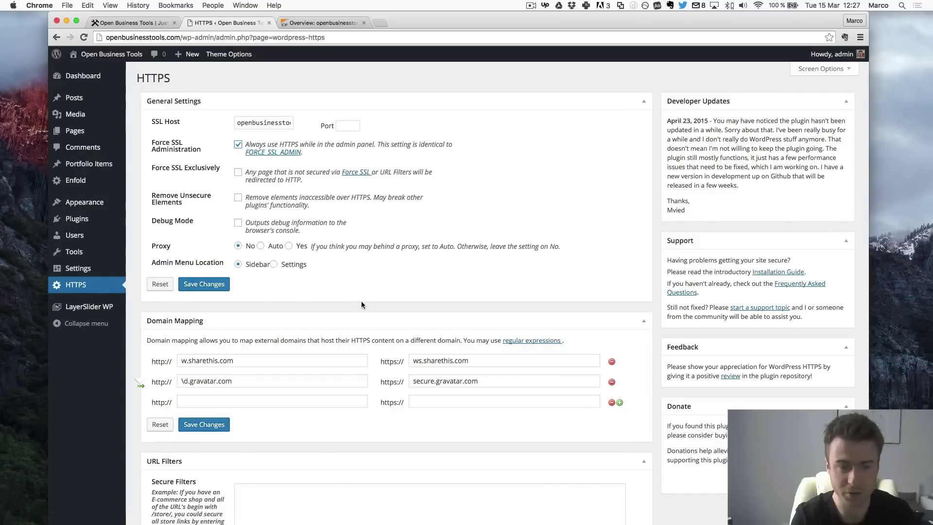
{"action": "scroll", "coordinate": [360, 304], "scroll_direction": "down", "scroll_amount": 3}
{"action": "scroll", "coordinate": [361, 305], "scroll_direction": "up", "scroll_amount": 3}
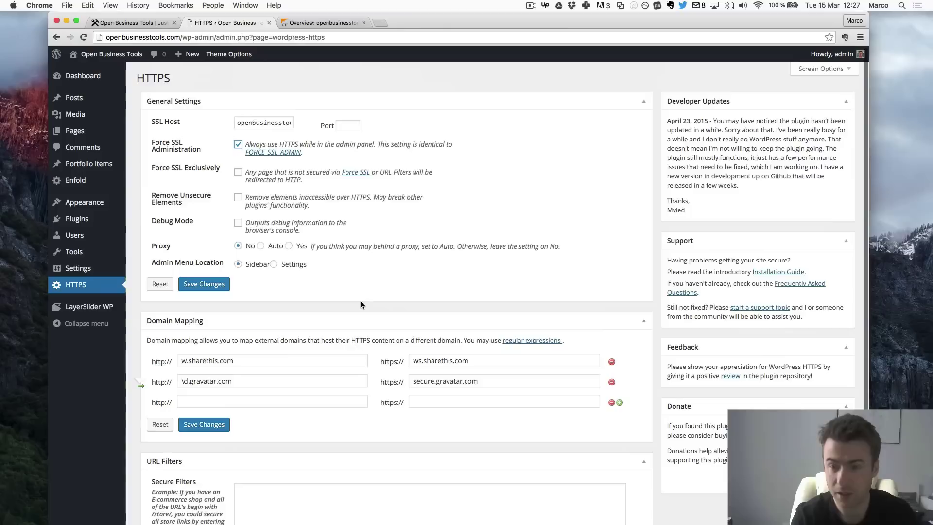
{"action": "left_click", "coordinate": [195, 289]}
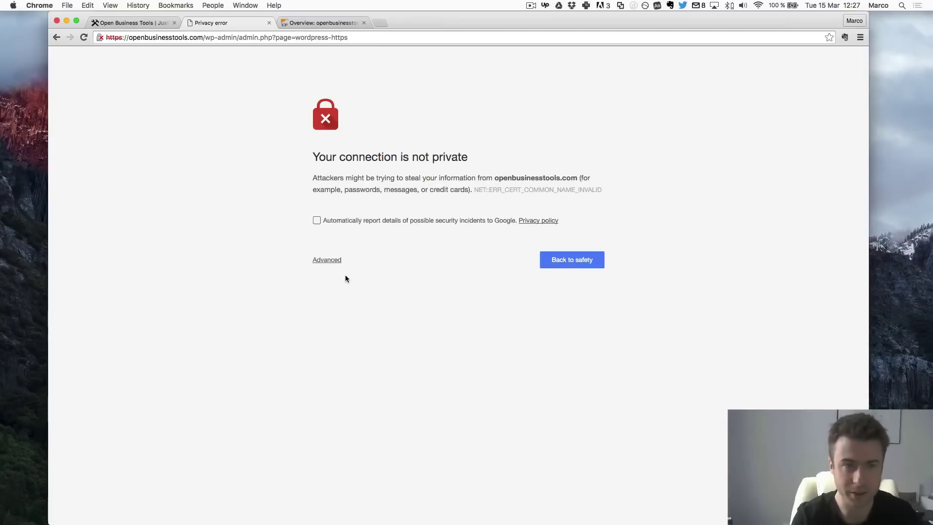
Close the privacy error tab, go to the domain's Page Rules and copy the domain name
{"action": "left_click", "coordinate": [270, 24]}
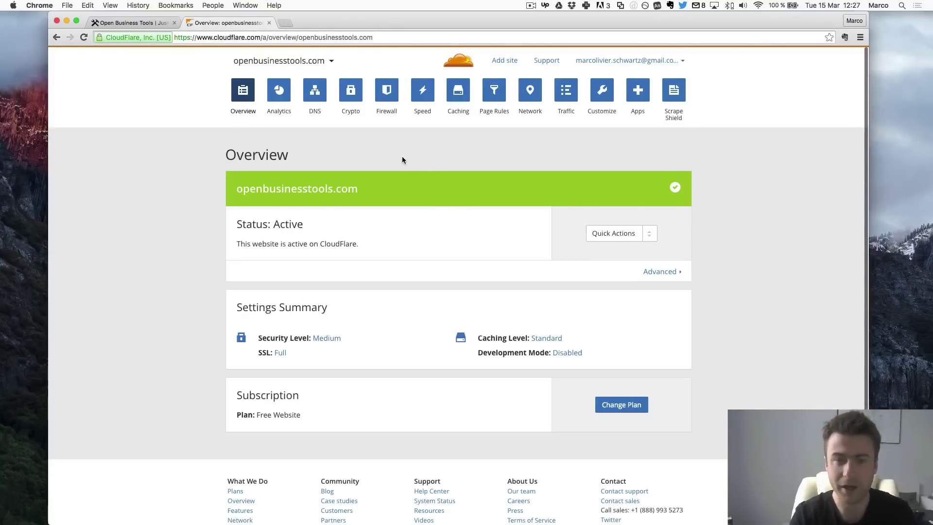
{"action": "left_click", "coordinate": [319, 93]}
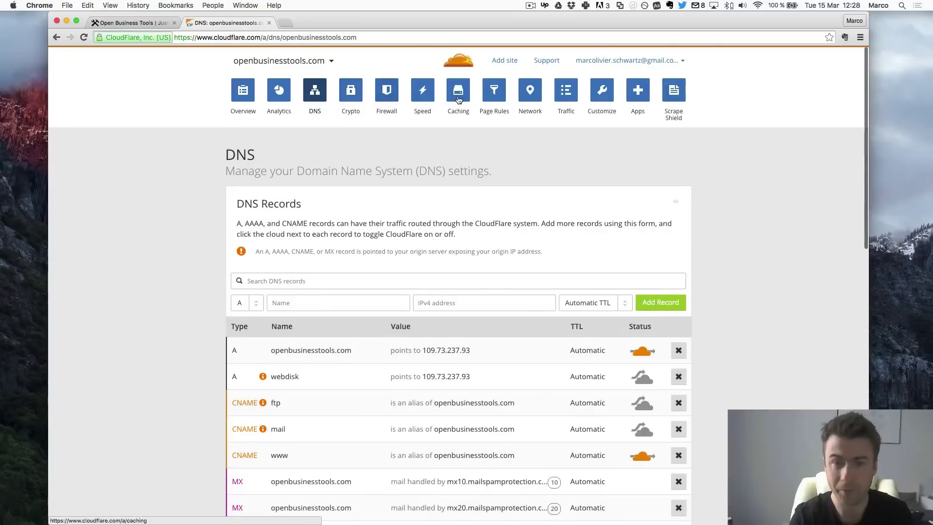
{"action": "left_click", "coordinate": [494, 92]}
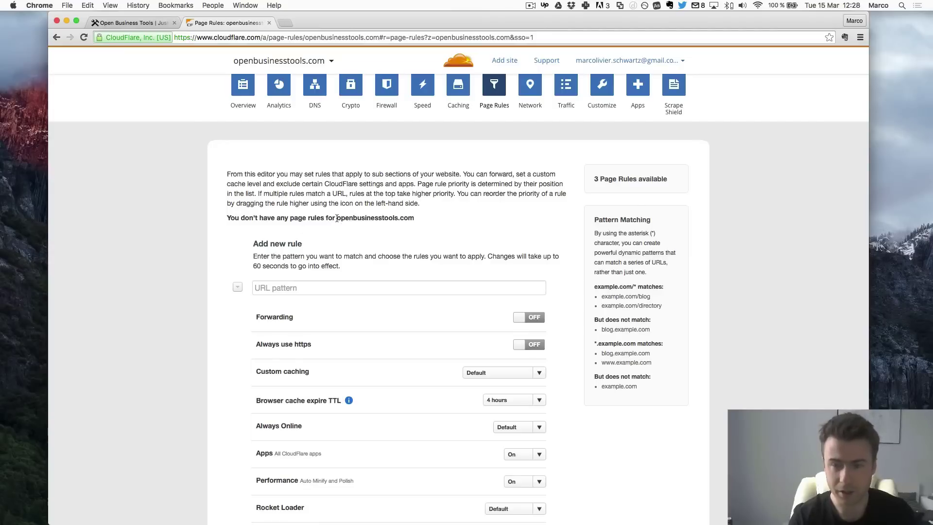
{"action": "left_click_drag", "start_coordinate": [337, 218], "coordinate": [416, 219]}
{"action": "key", "text": "super+c"}
{"action": "left_click", "coordinate": [385, 288]}
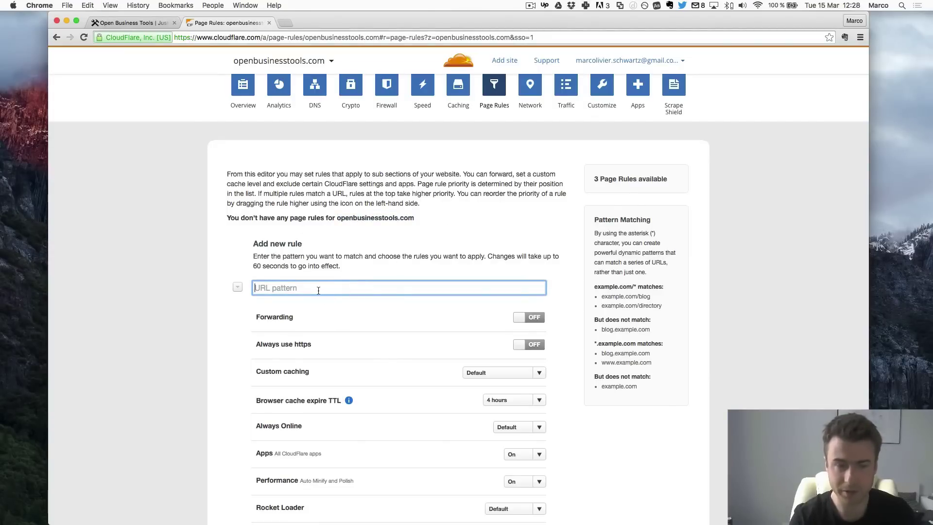
{"action": "type", "text": "httt"}
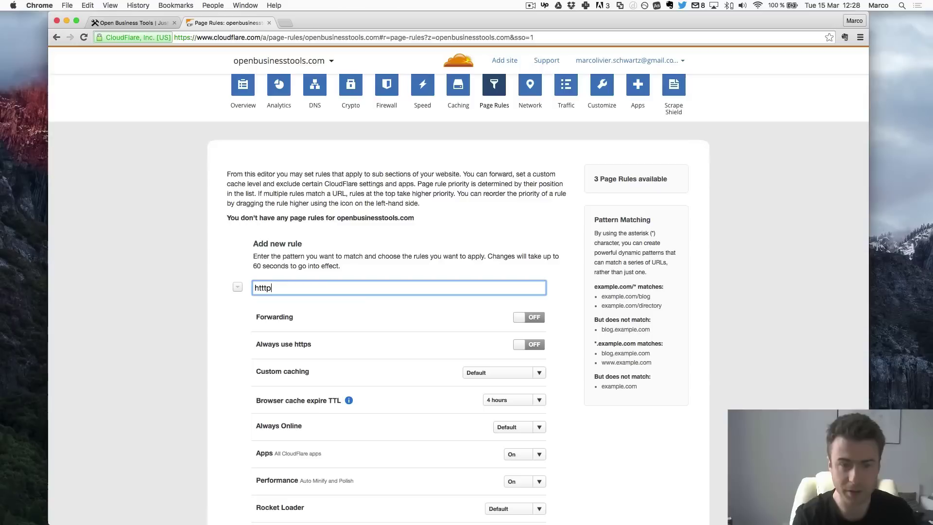
{"action": "key", "text": "BackSpace"}
{"action": "type", "text": "p"}
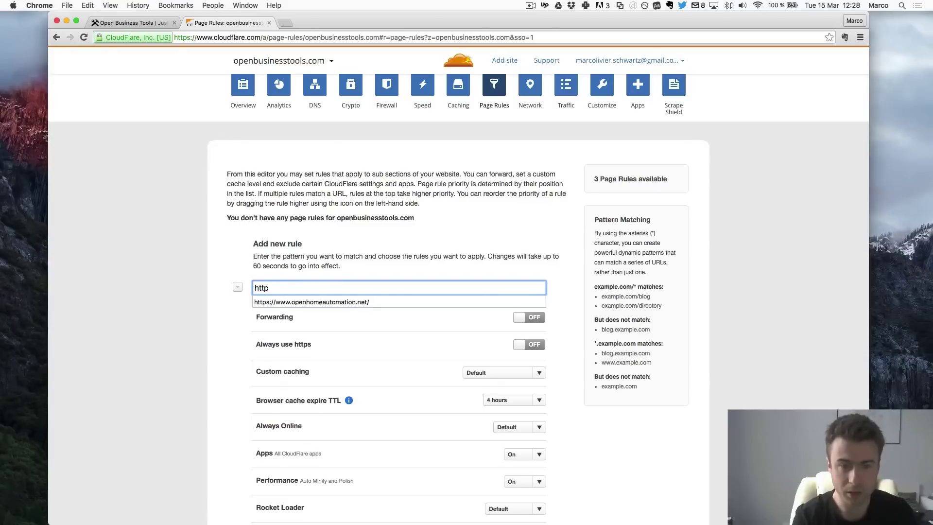
{"action": "type", "text": "://"}
{"action": "key", "text": "super+v"}
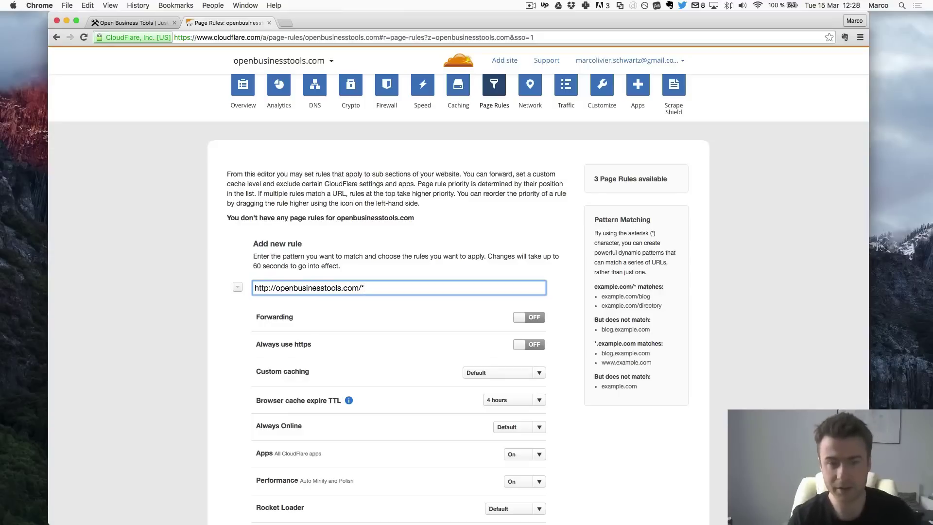
{"action": "scroll", "coordinate": [271, 281], "scroll_direction": "down", "scroll_amount": 1}
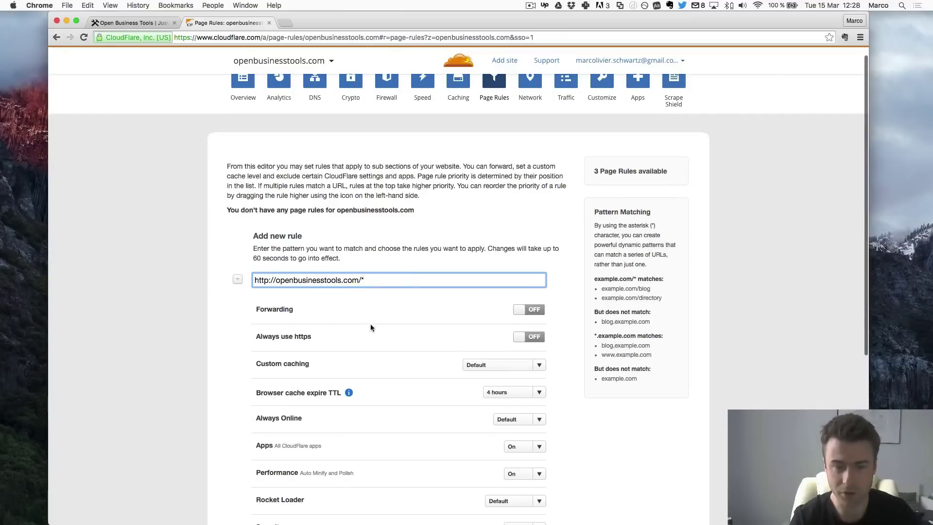
{"action": "left_click", "coordinate": [532, 337]}
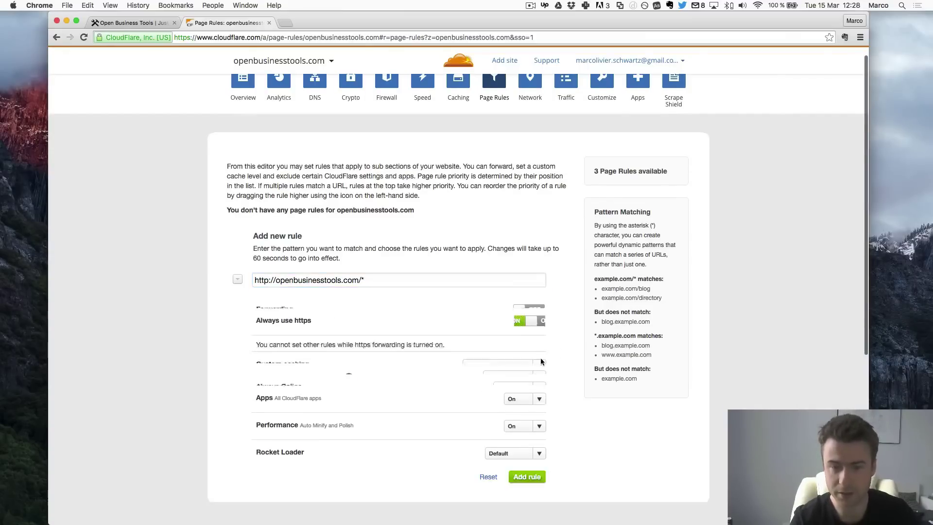
{"action": "left_click_drag", "start_coordinate": [255, 281], "coordinate": [404, 319]}
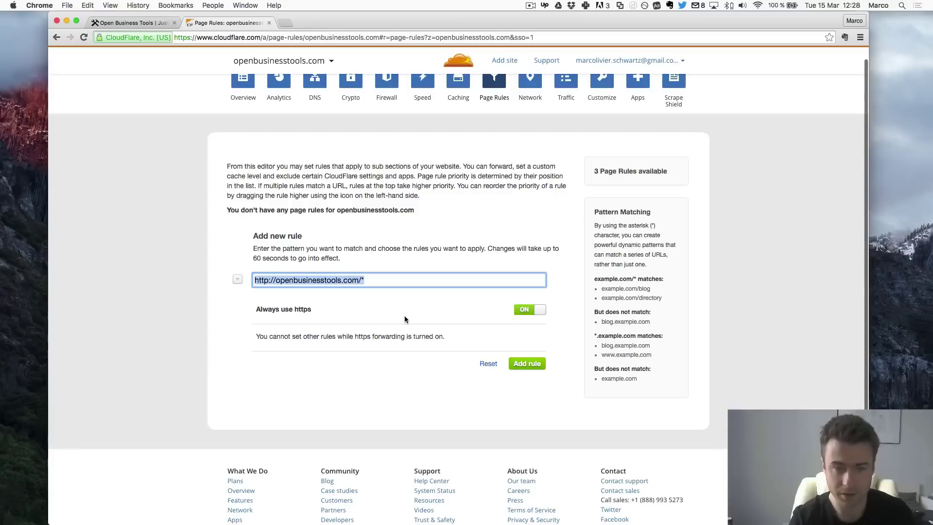
{"action": "left_click", "coordinate": [421, 277]}
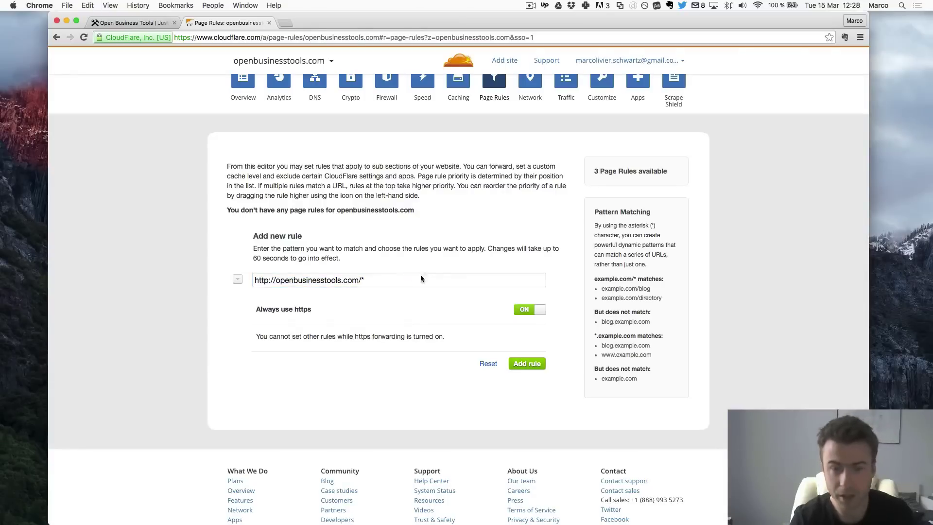
{"action": "left_click", "coordinate": [535, 363]}
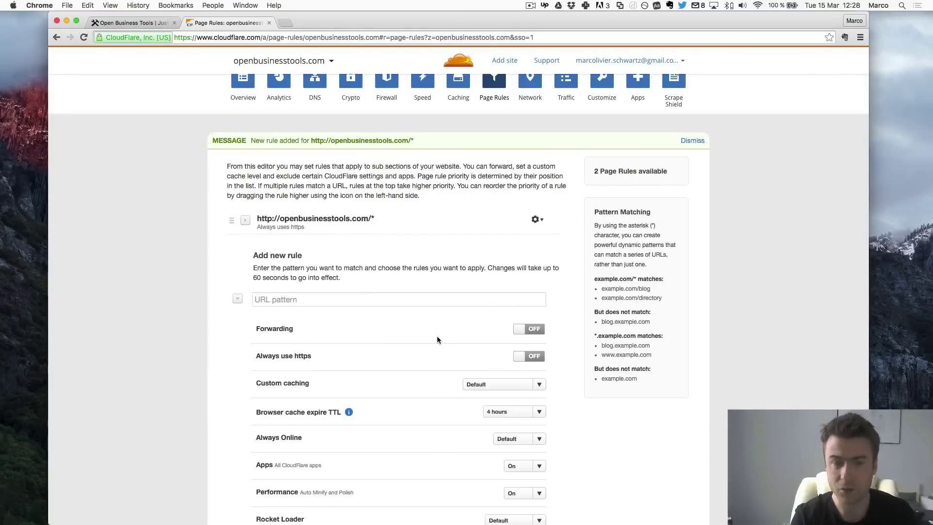
Enter a www version of the pattern for a second rule with Always use https on
{"action": "left_click", "coordinate": [336, 299]}
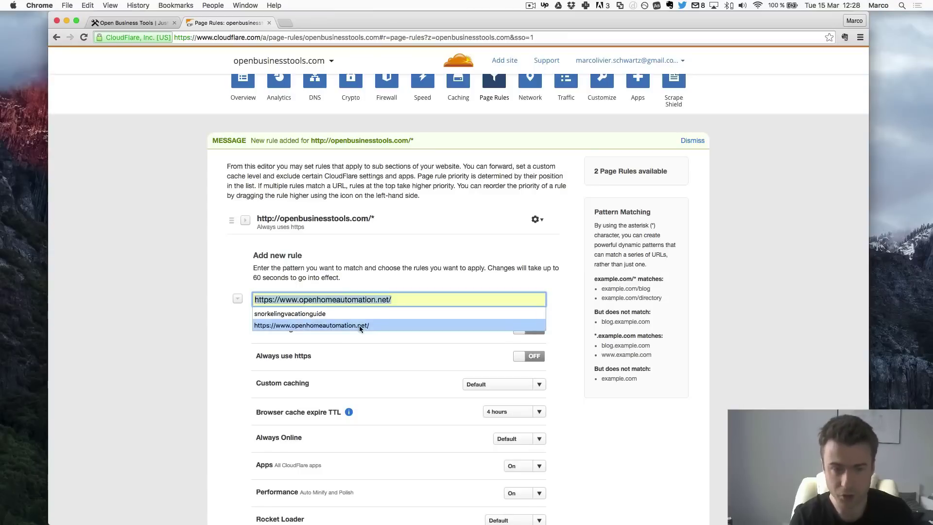
{"action": "left_click", "coordinate": [175, 292]}
{"action": "left_click", "coordinate": [284, 299]}
{"action": "key", "text": "super+v"}
{"action": "left_click", "coordinate": [276, 299]}
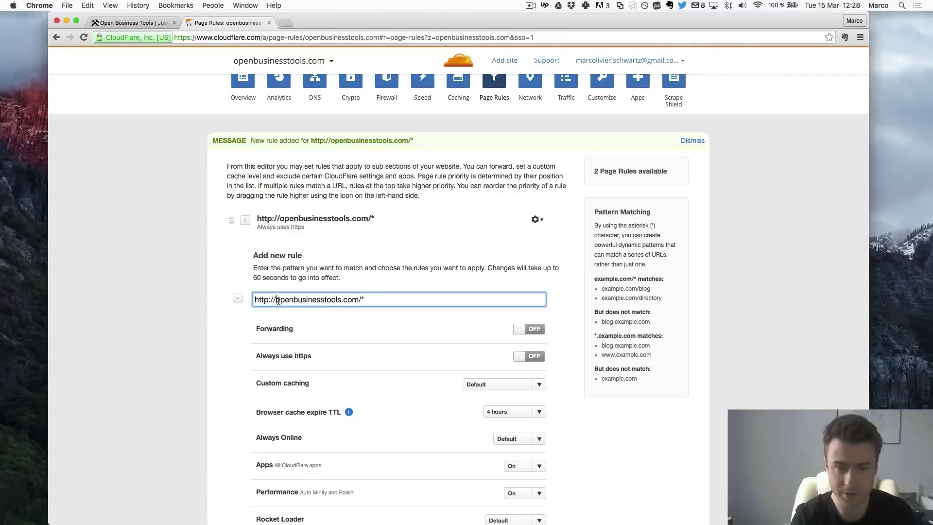
{"action": "type", "text": "www."}
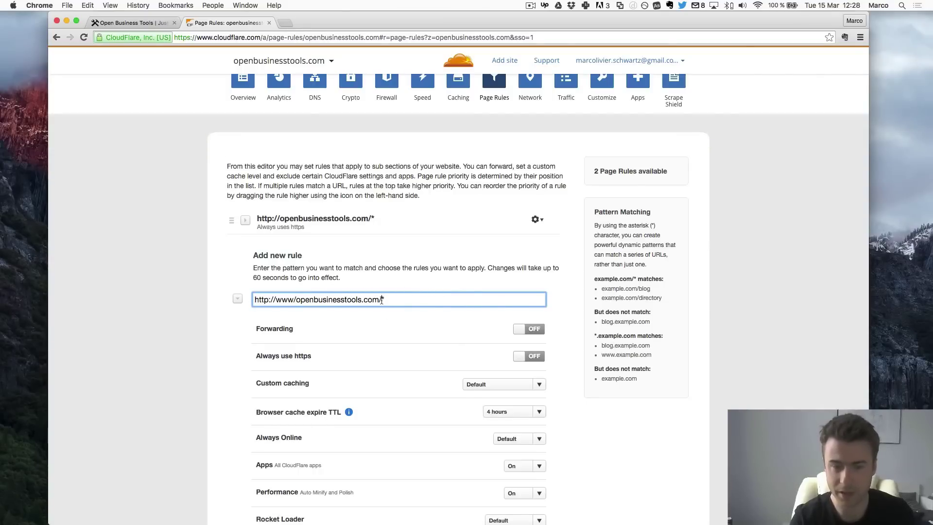
{"action": "left_click", "coordinate": [530, 356]}
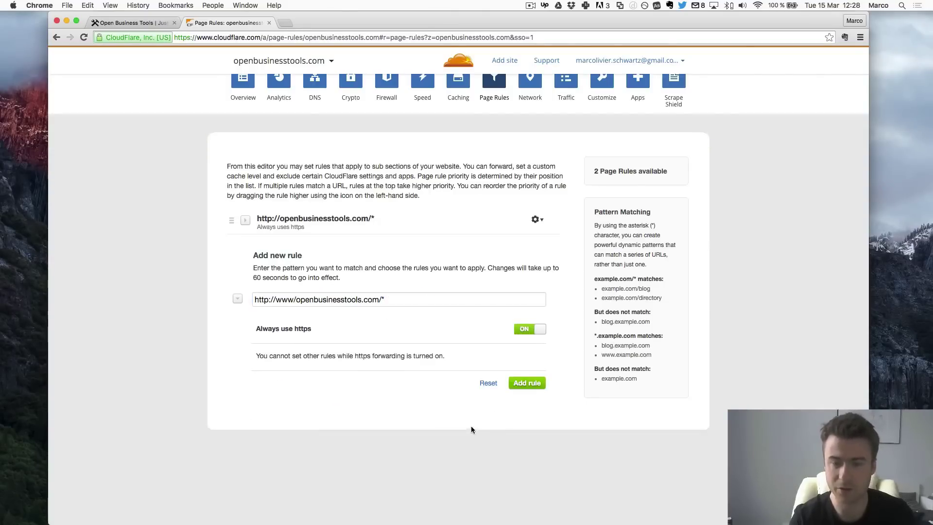
{"action": "left_click", "coordinate": [535, 383]}
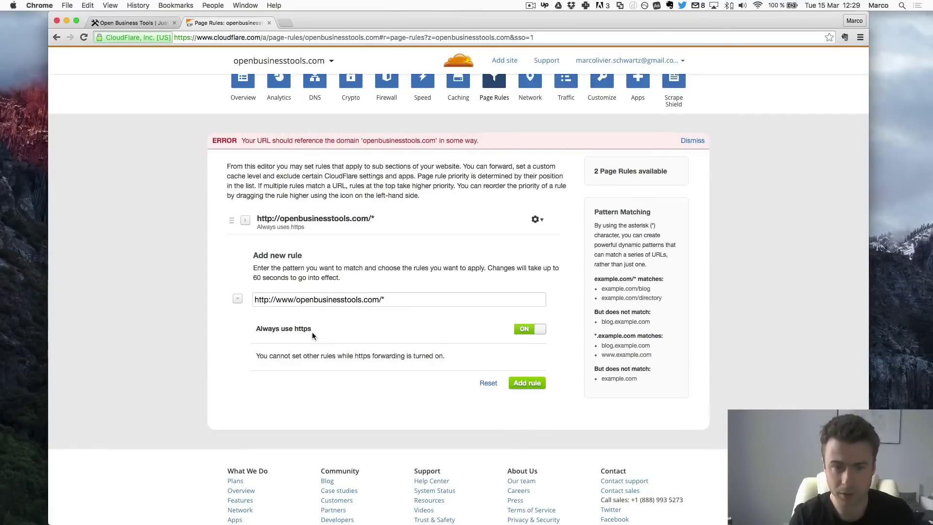
{"action": "left_click", "coordinate": [302, 299]}
{"action": "key", "text": "super+Right"}
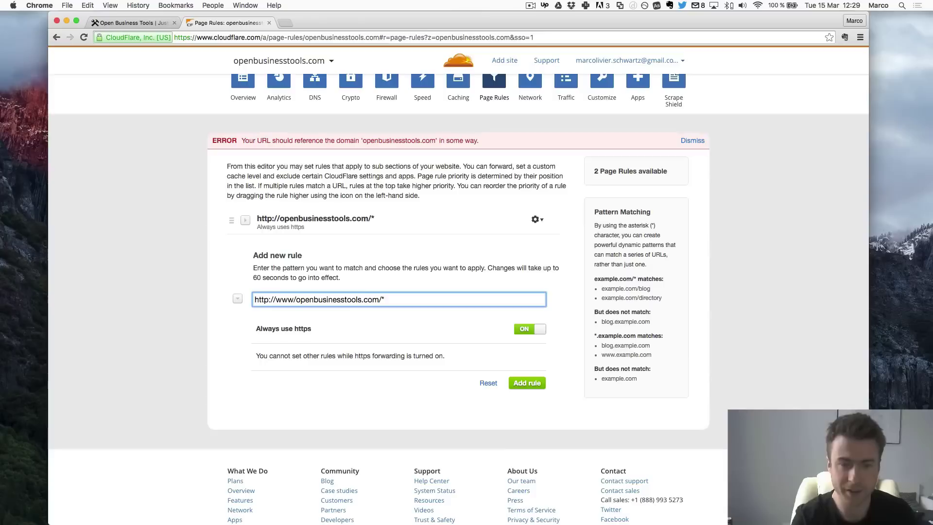
{"action": "left_click", "coordinate": [296, 299]}
{"action": "key", "text": "BackSpace"}
{"action": "type", "text": "."}
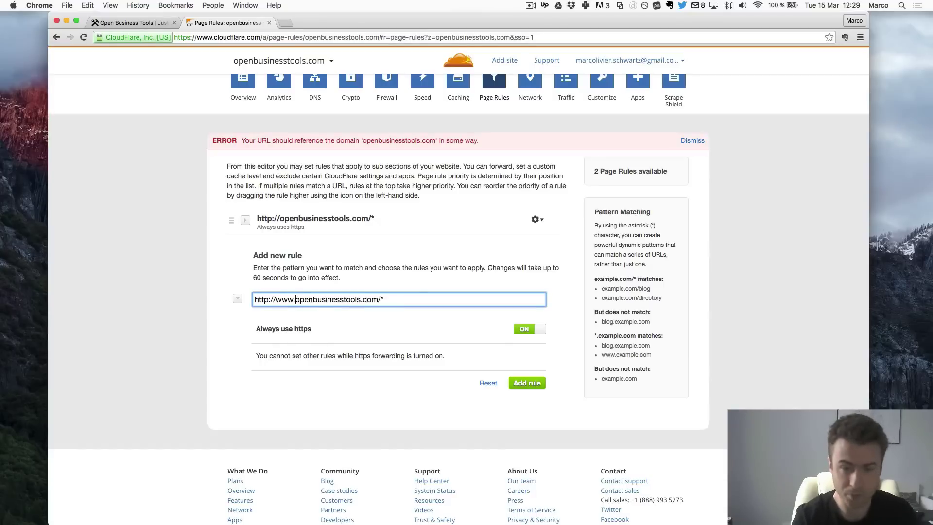
{"action": "left_click", "coordinate": [534, 382]}
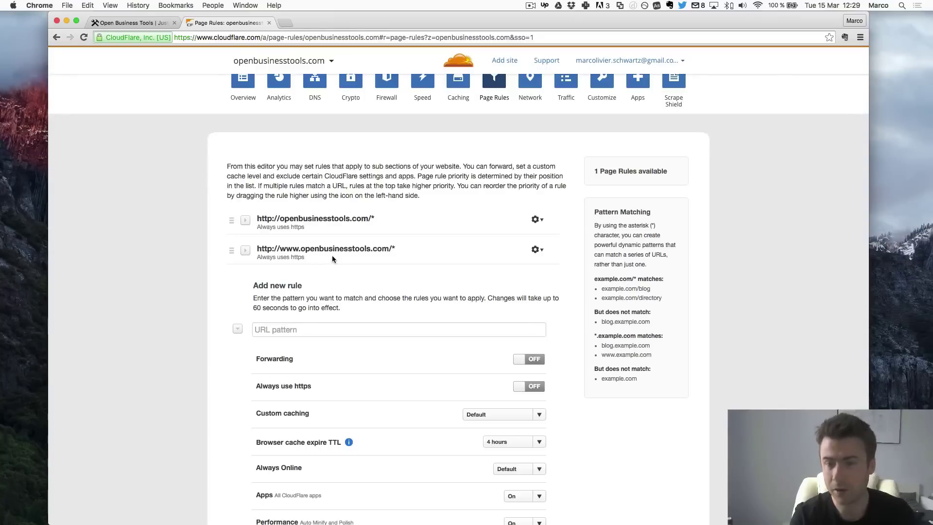
{"action": "scroll", "coordinate": [332, 256], "scroll_direction": "up", "scroll_amount": 1}
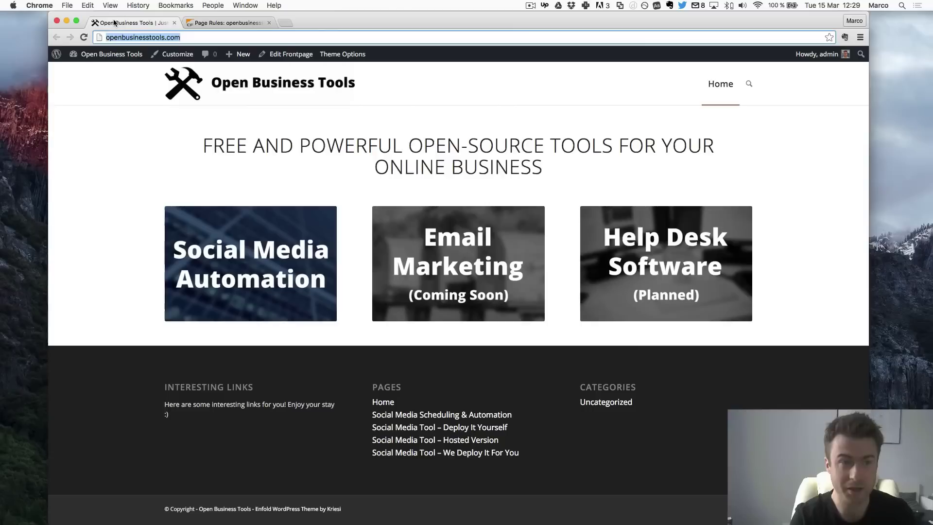
{"action": "left_click", "coordinate": [133, 22]}
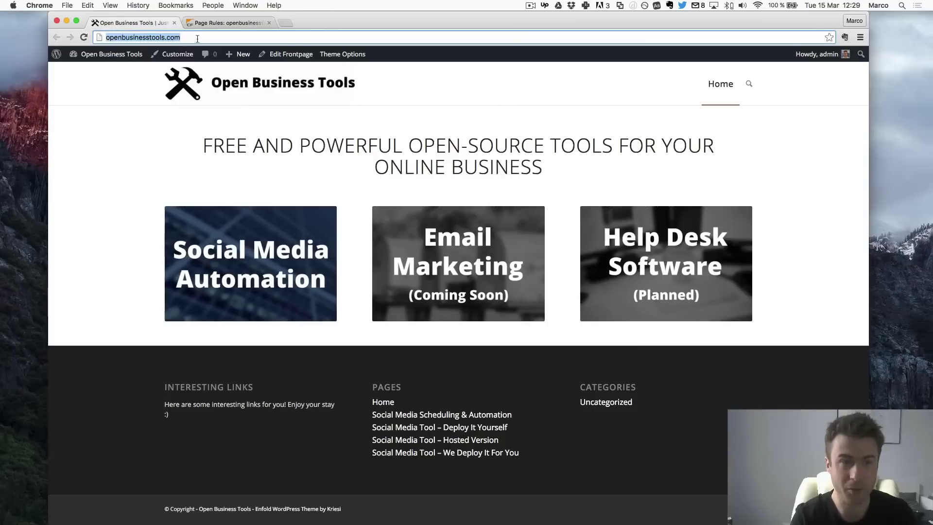
{"action": "left_click", "coordinate": [194, 36]}
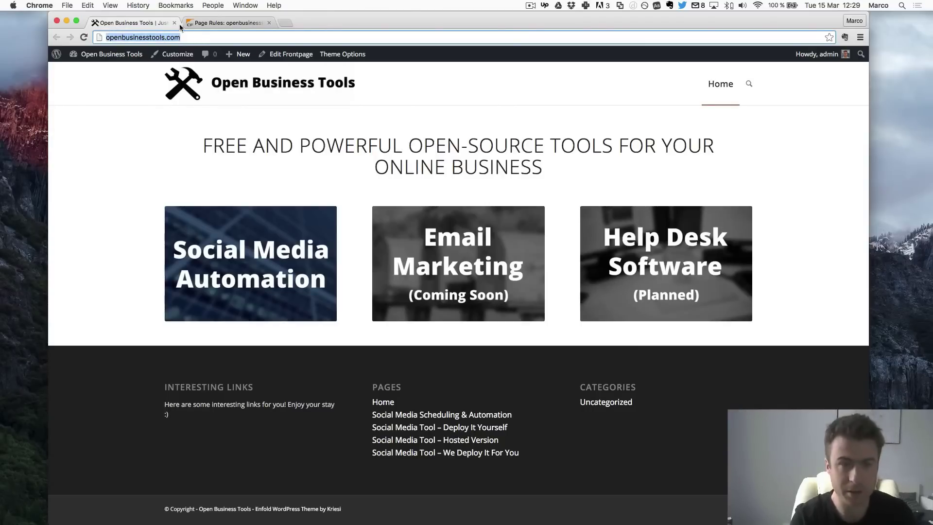
{"action": "left_click", "coordinate": [174, 23]}
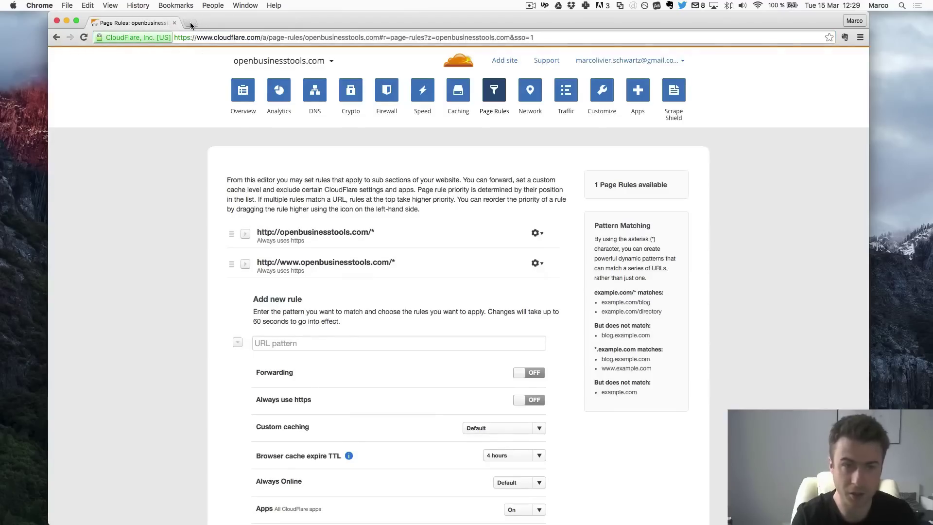
{"action": "left_click", "coordinate": [189, 23]}
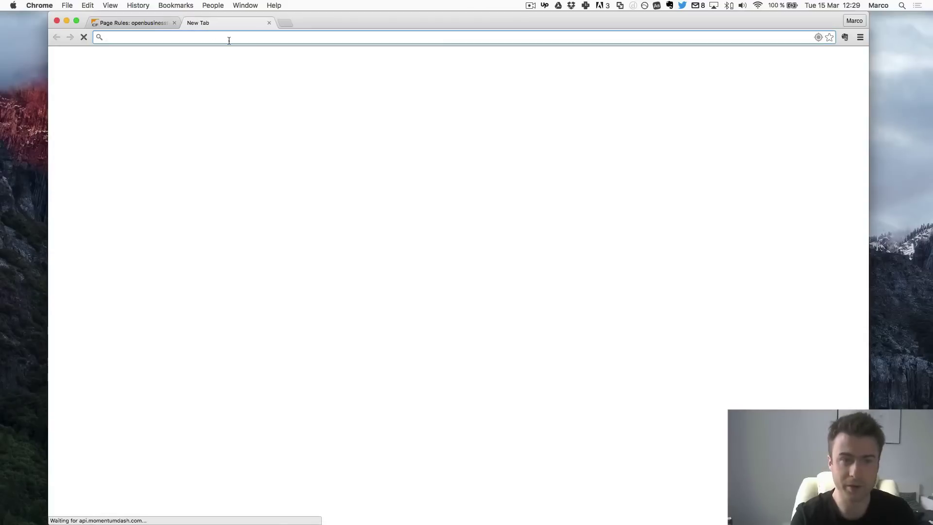
{"action": "key", "text": "super+v"}
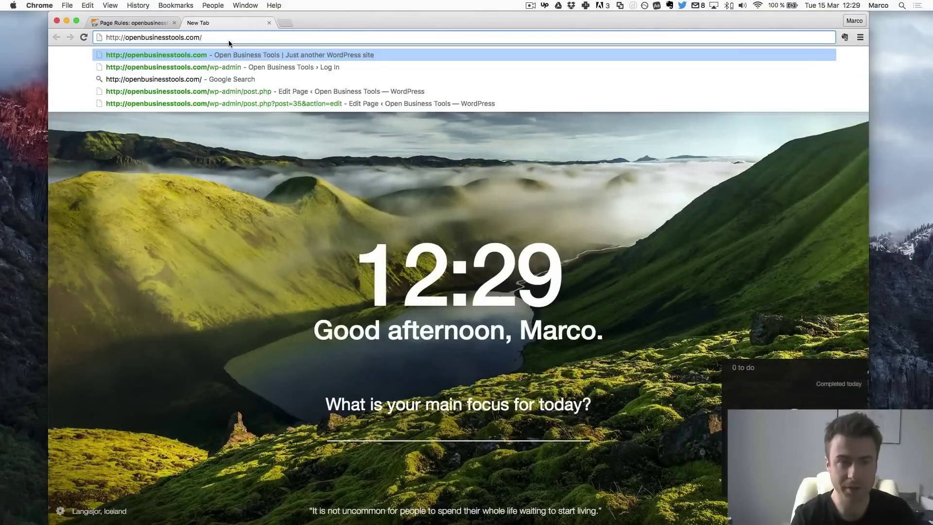
{"action": "key", "text": "Return"}
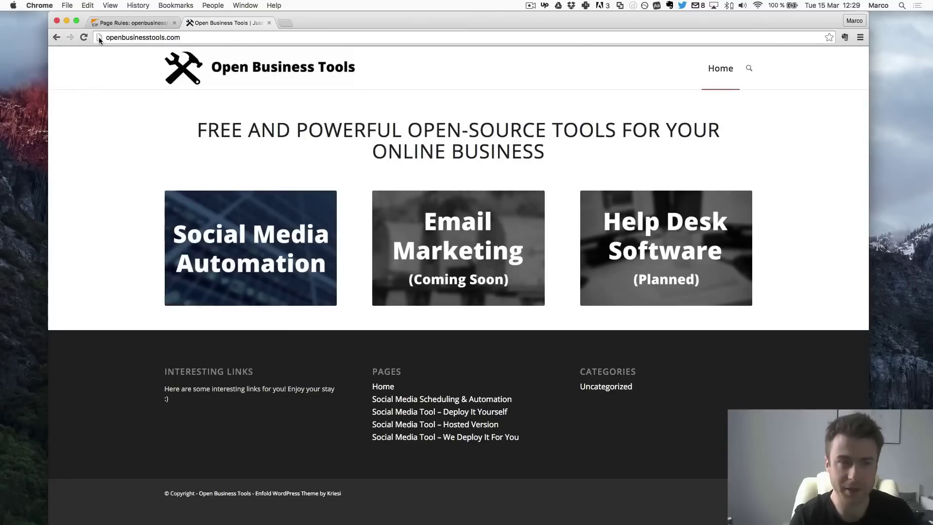
Check the site's security information and its connection details
{"action": "left_click", "coordinate": [99, 38]}
{"action": "left_click", "coordinate": [153, 93]}
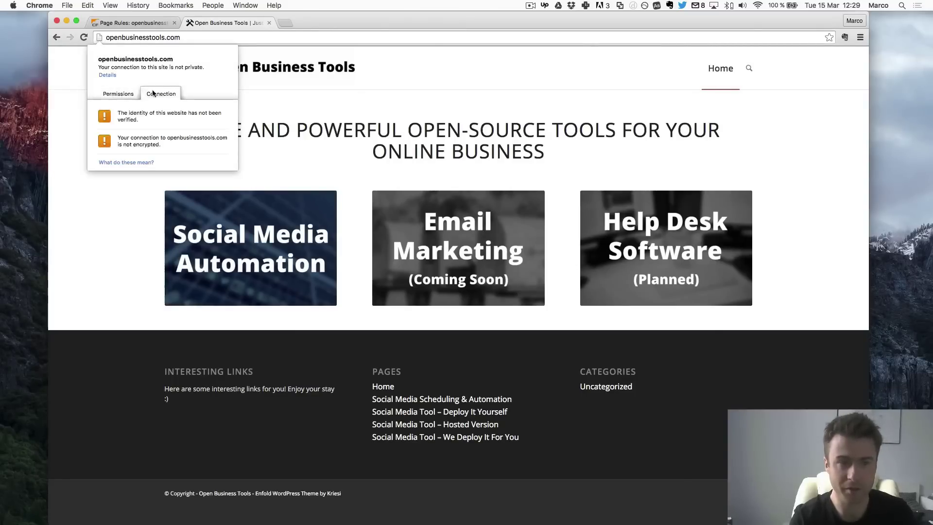
{"action": "left_click", "coordinate": [123, 93]}
{"action": "left_click", "coordinate": [77, 90]}
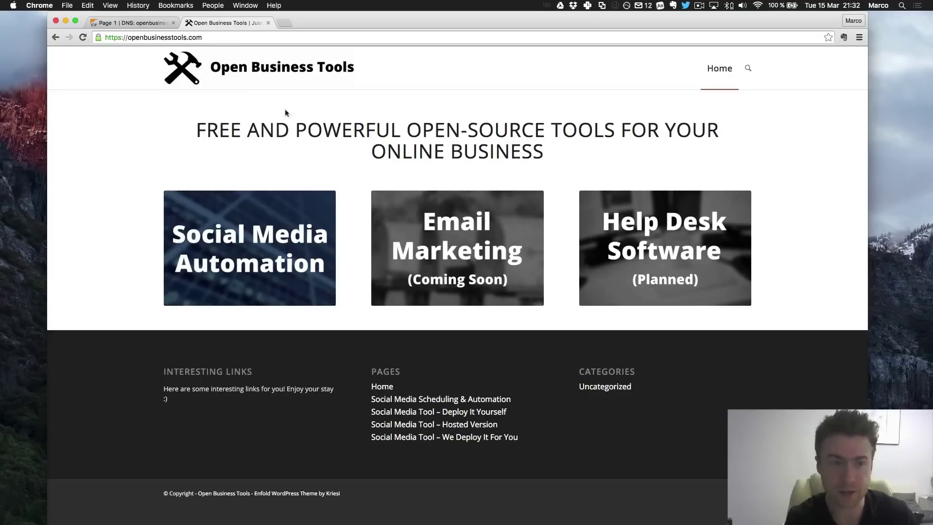
{"action": "left_click", "coordinate": [155, 38]}
{"action": "key", "text": "super+c"}
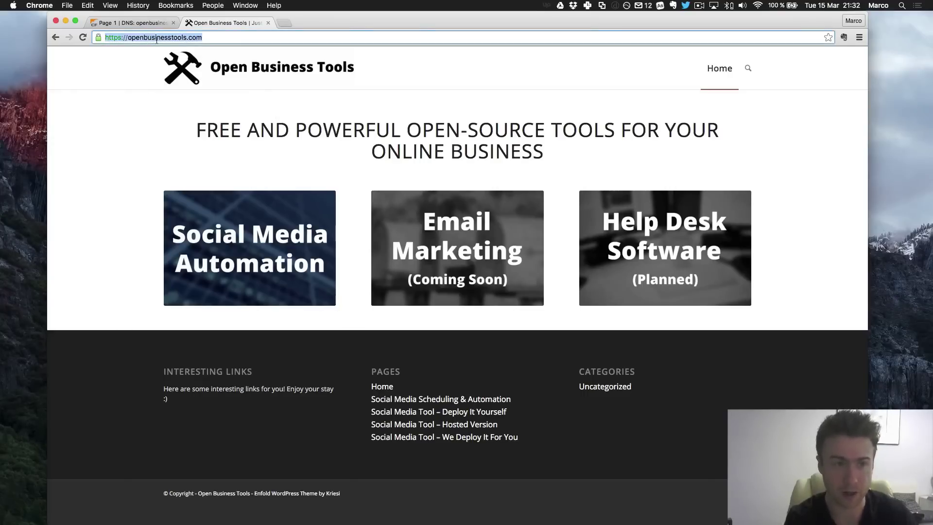
{"action": "left_click", "coordinate": [268, 22]}
{"action": "left_click", "coordinate": [192, 22]}
{"action": "key", "text": "super+v"}
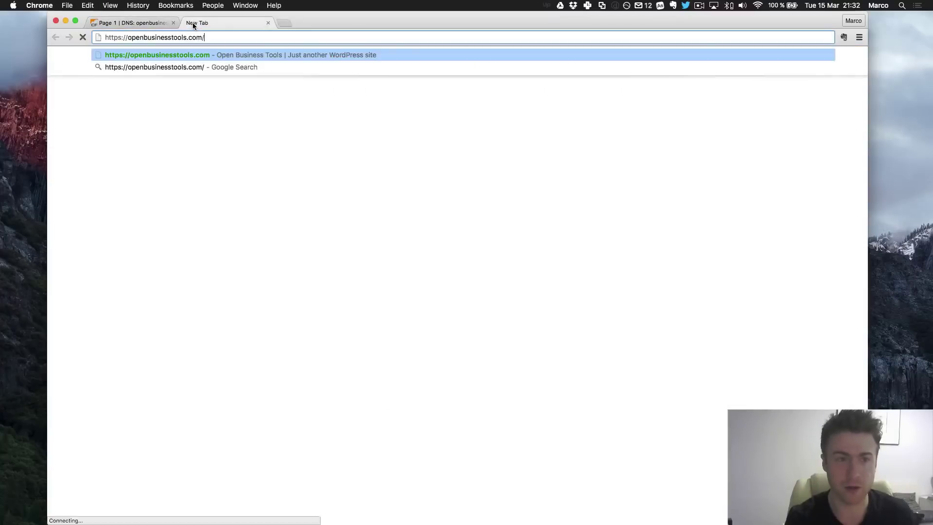
{"action": "key", "text": "Return"}
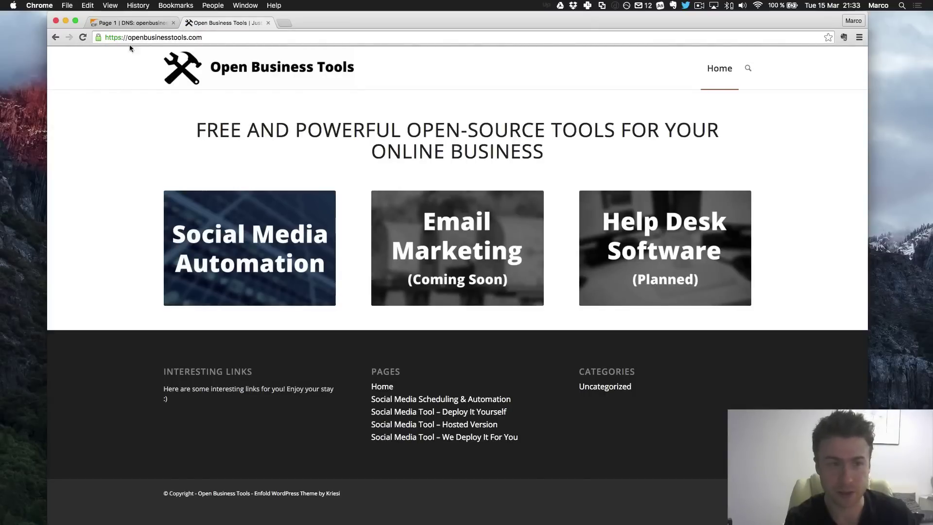
Confirm in the padlock's Connection details that the connection is private and uses TLS 1.2
{"action": "left_click", "coordinate": [98, 37]}
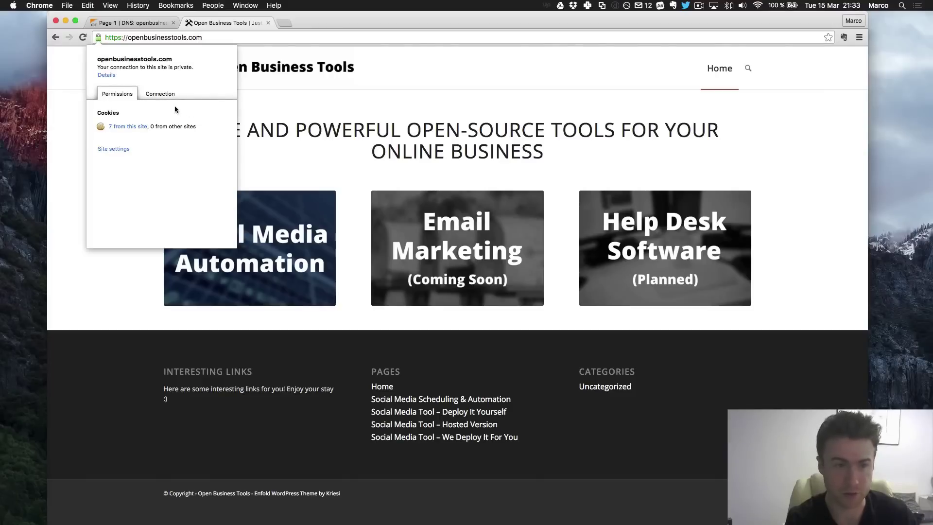
{"action": "left_click", "coordinate": [161, 94]}
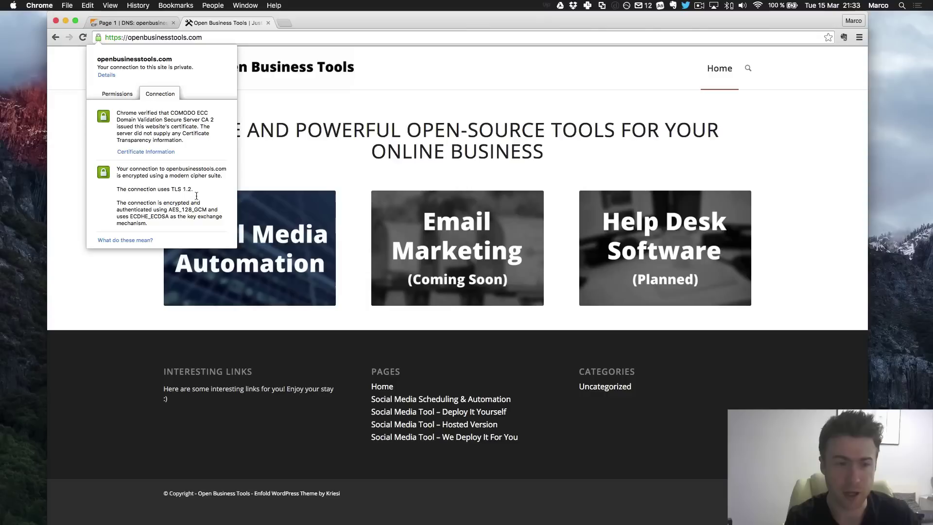
{"action": "left_click_drag", "start_coordinate": [171, 189], "coordinate": [202, 189]}
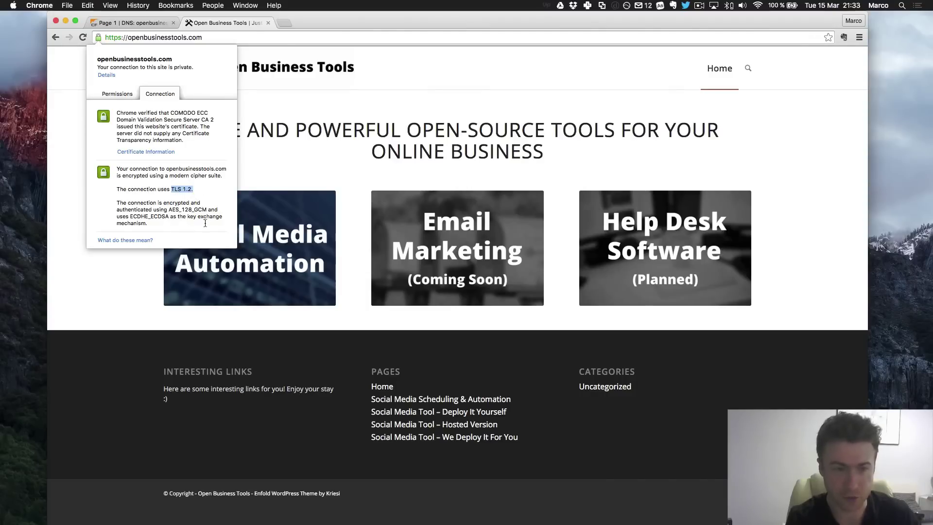
{"action": "left_click", "coordinate": [408, 140]}
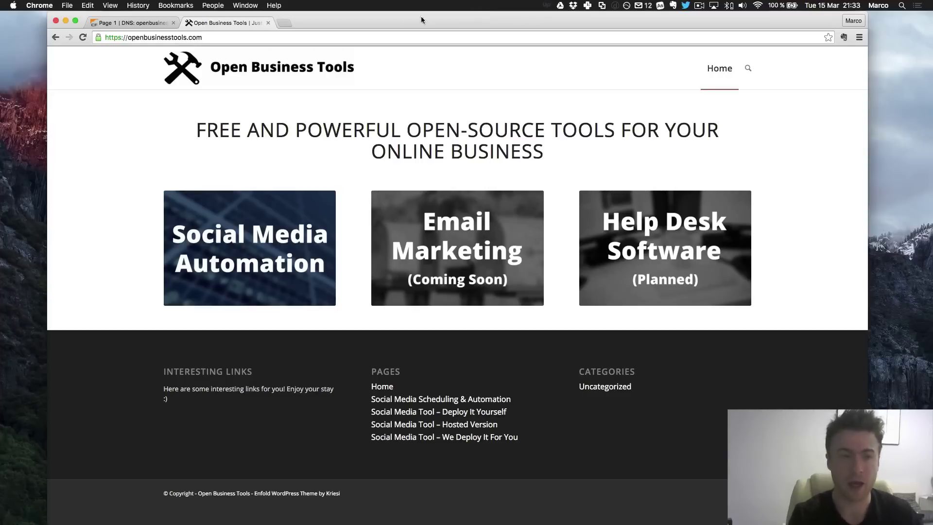
{"action": "left_click", "coordinate": [119, 38]}
{"action": "left_click", "coordinate": [118, 38]}
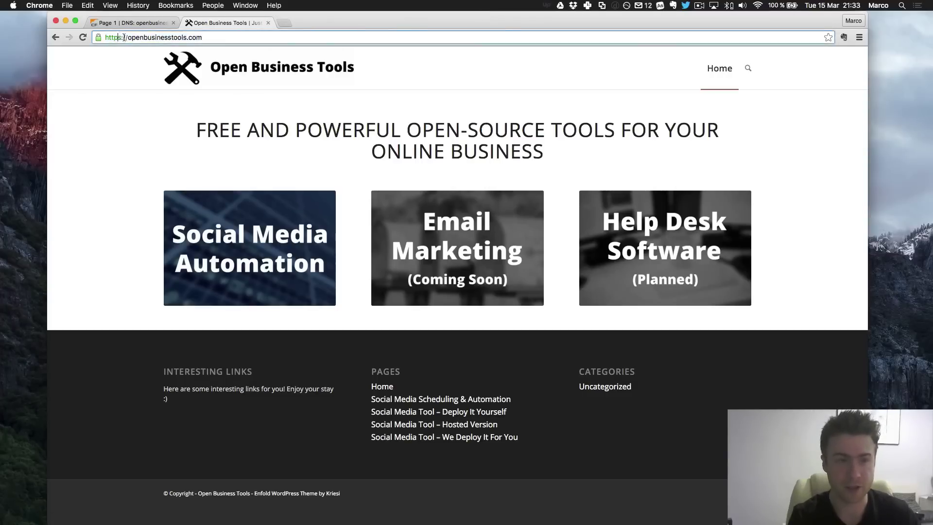
{"action": "key", "text": "BackSpace"}
{"action": "key", "text": "BackSpace"}
{"action": "key", "text": "BackSpace"}
{"action": "key", "text": "BackSpace"}
{"action": "key", "text": "BackSpace"}
{"action": "key", "text": "BackSpace"}
{"action": "key", "text": "BackSpace"}
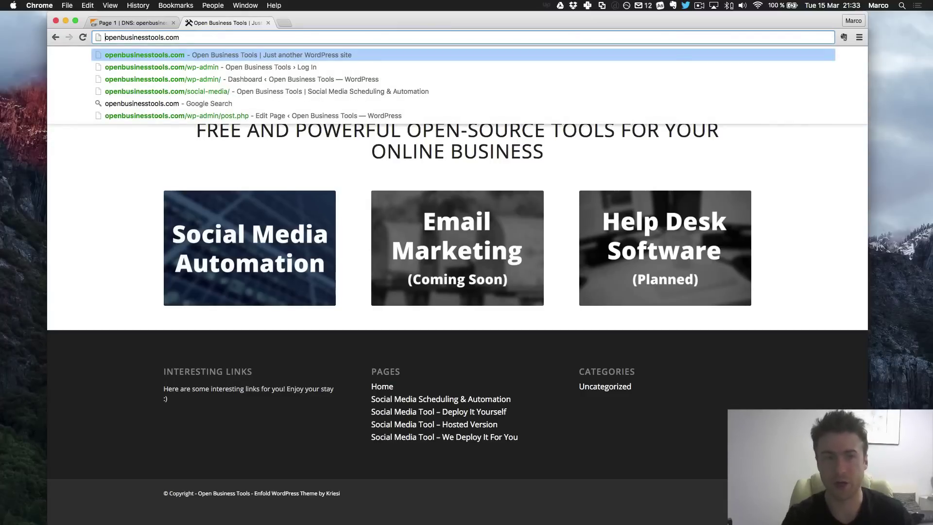
{"action": "key", "text": "Return"}
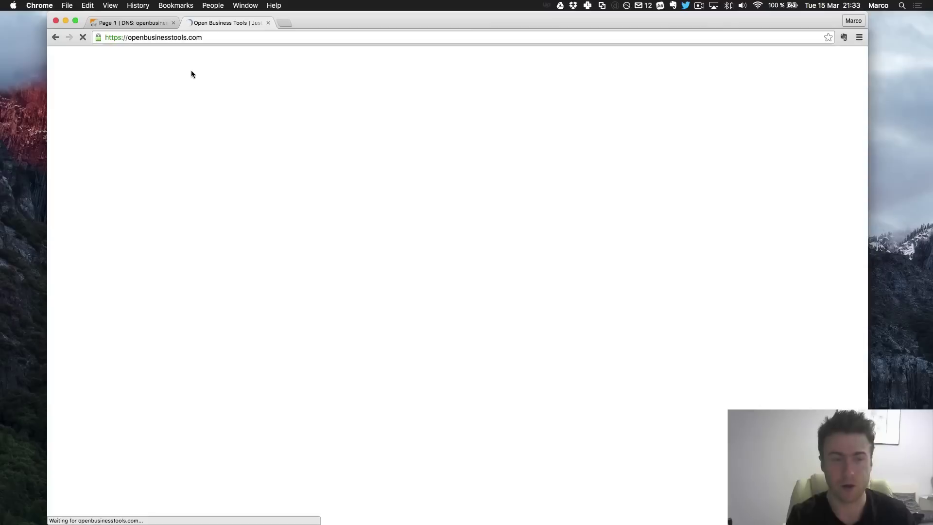